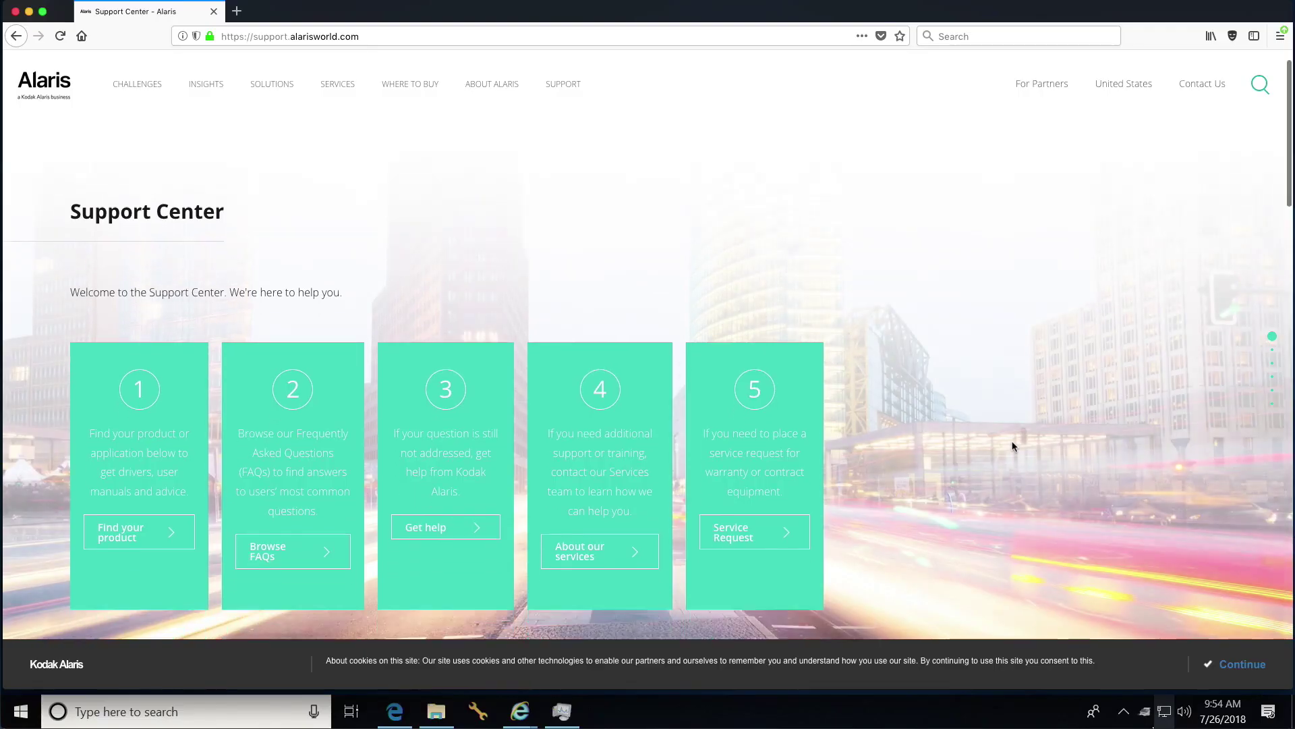
Step: Find the S2060w/ S2080w Scanners in the product finder and open their support page
scroll(1012, 446, "down", 1)
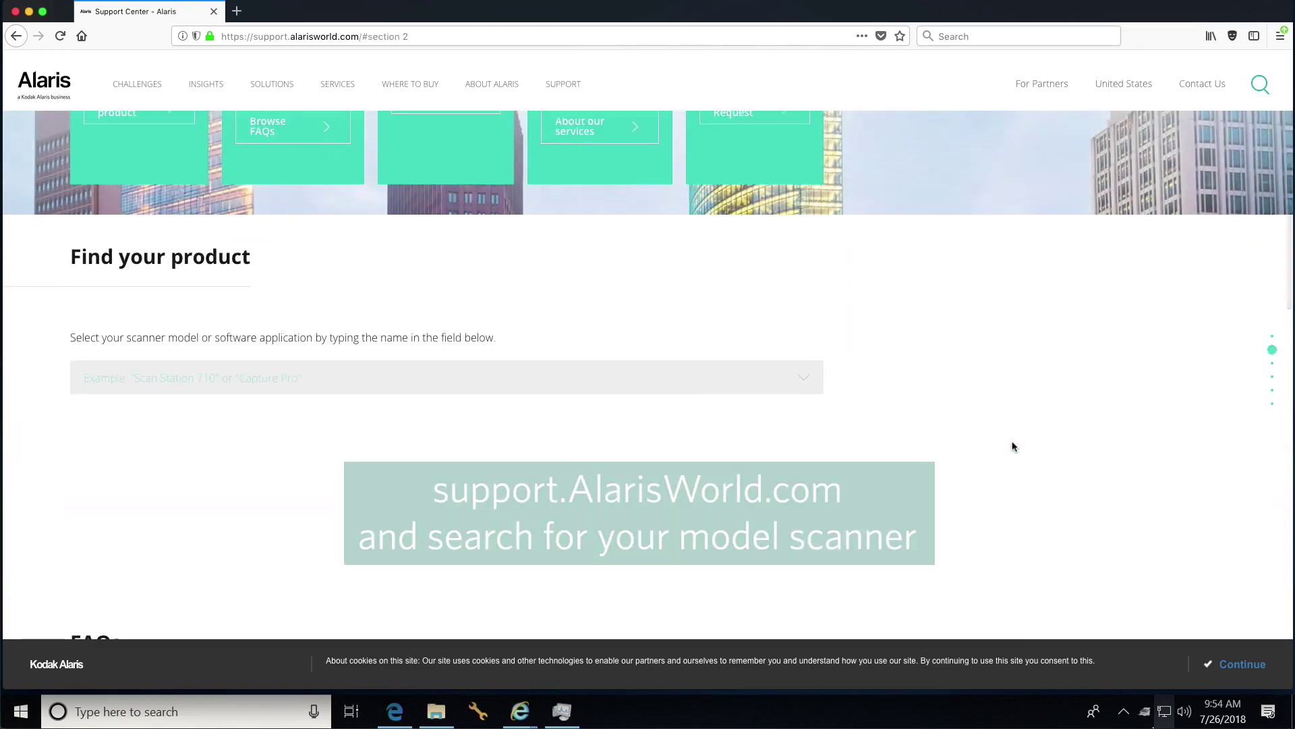
left_click(395, 383)
type("s")
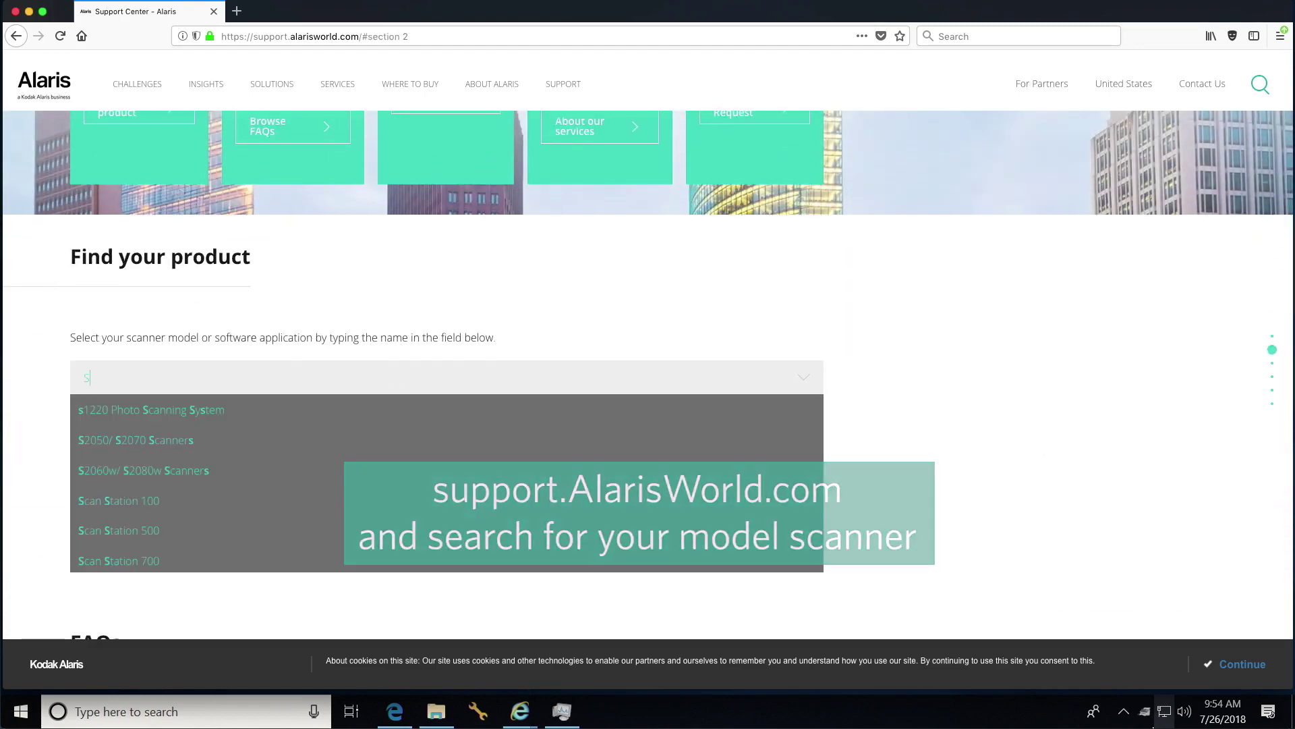
left_click(93, 459)
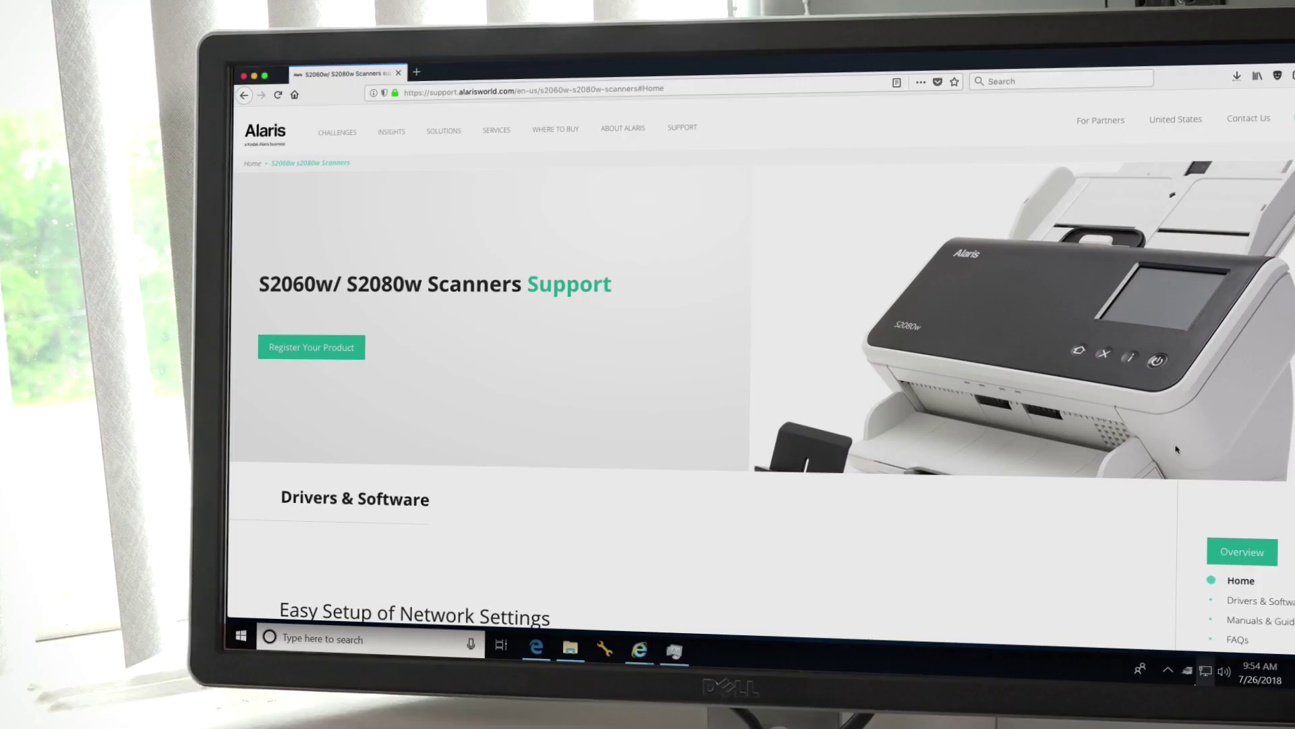
Step: Download the Windows - EXE version of the S2000w Series Driver and show the saved installer in its folder
scroll(906, 382, "down", 5)
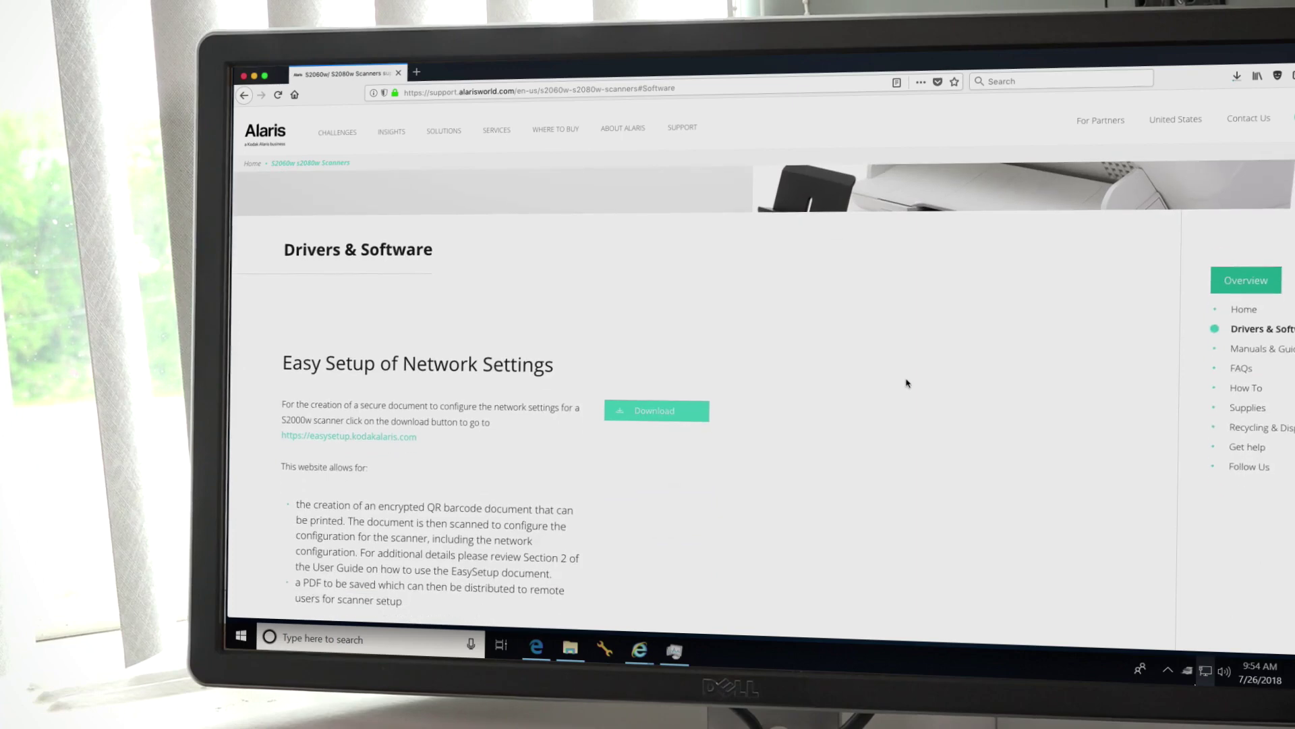
scroll(906, 383, "down", 4)
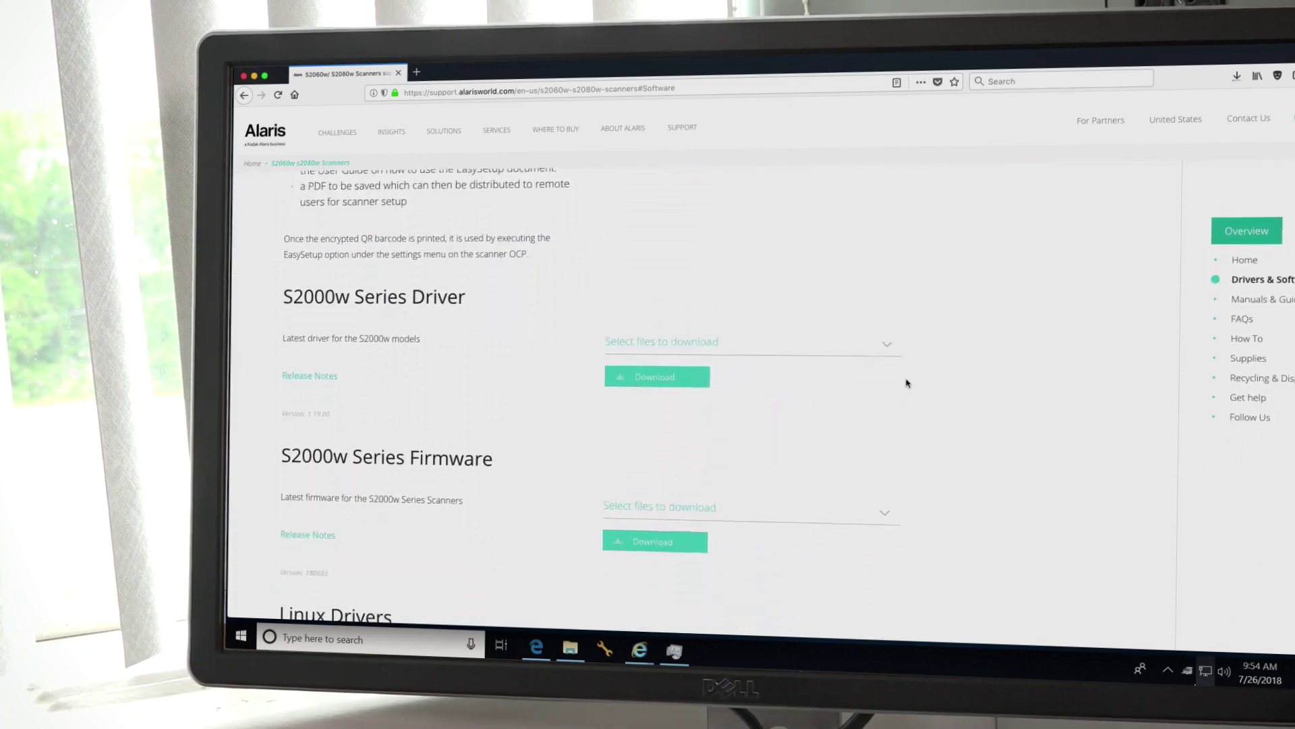
scroll(906, 382, "down", 2)
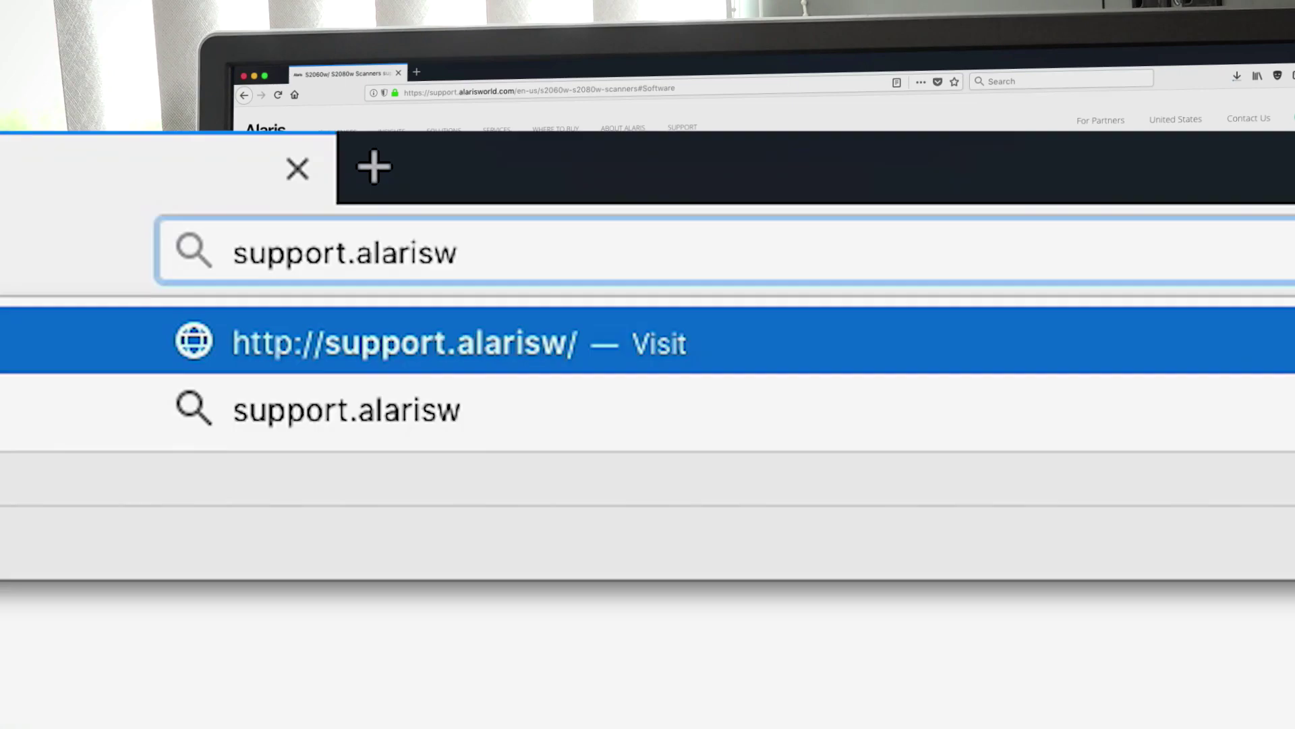
type("orld.")
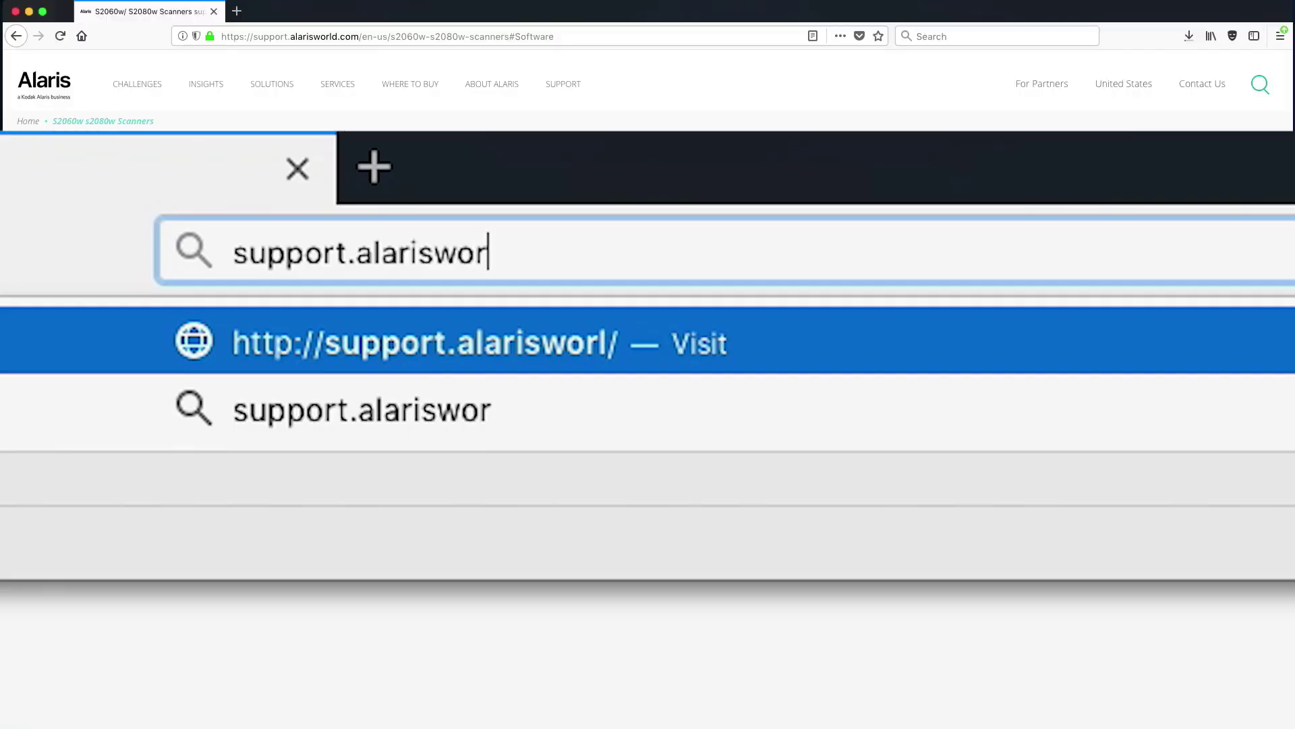
type("com")
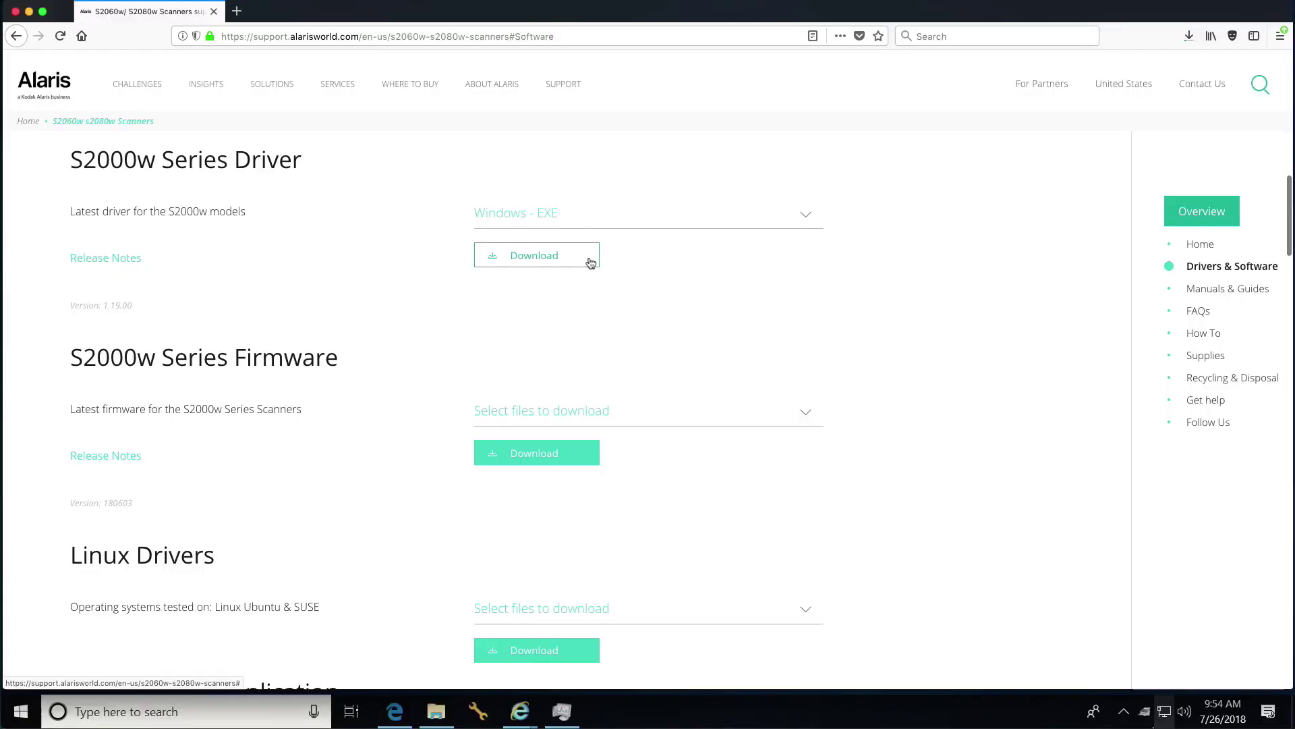
left_click(587, 261)
left_click(832, 359)
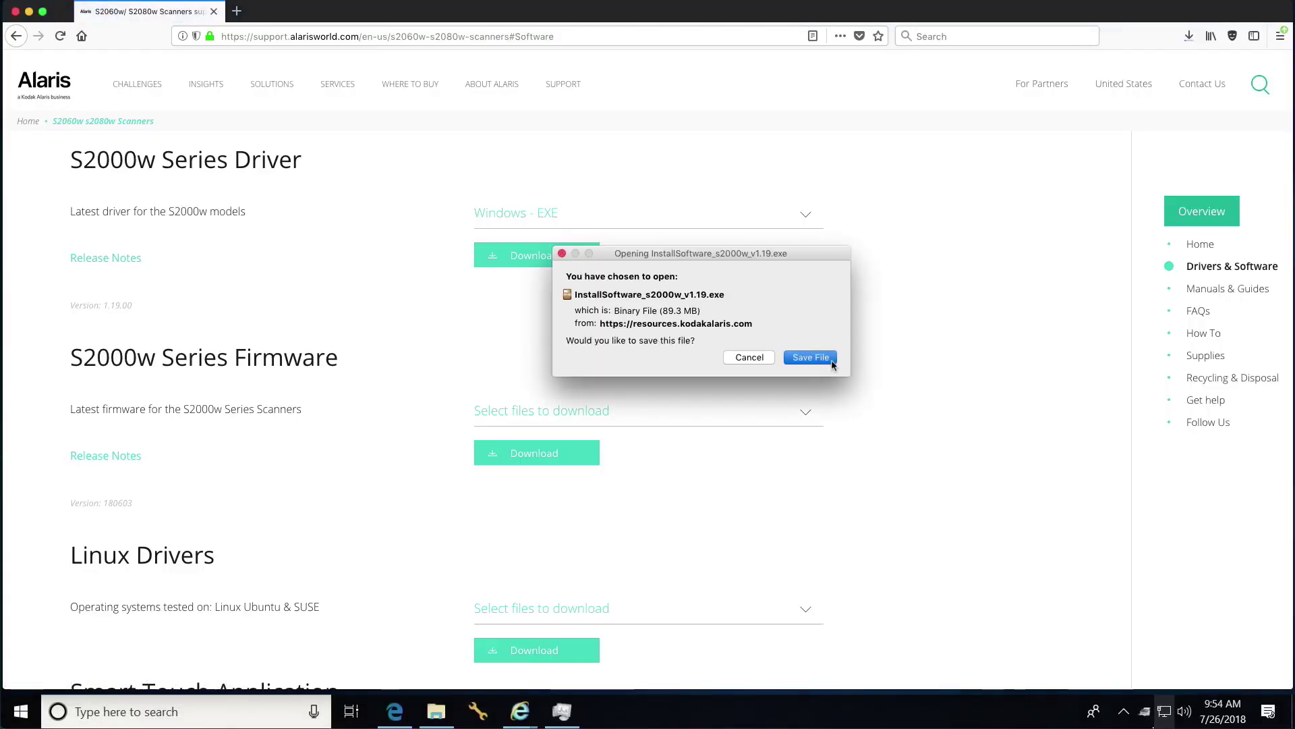
left_click(1063, 486)
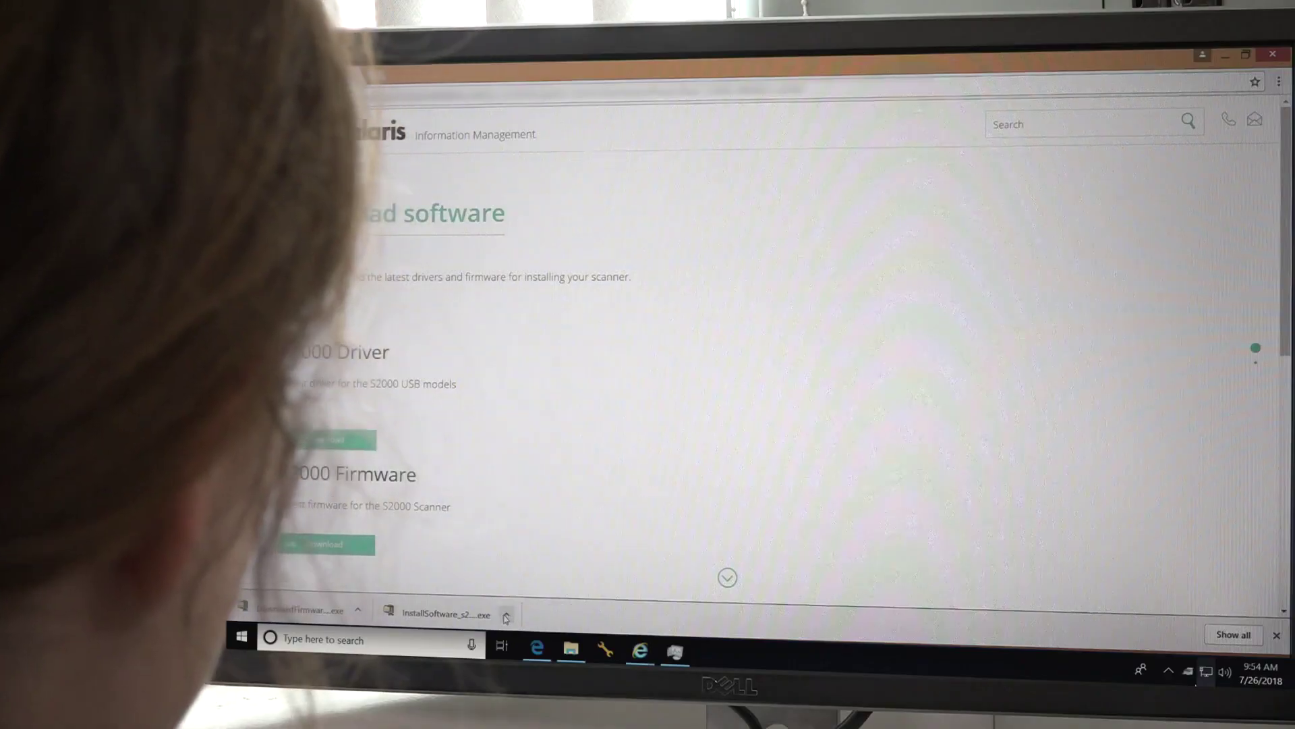
left_click(506, 611)
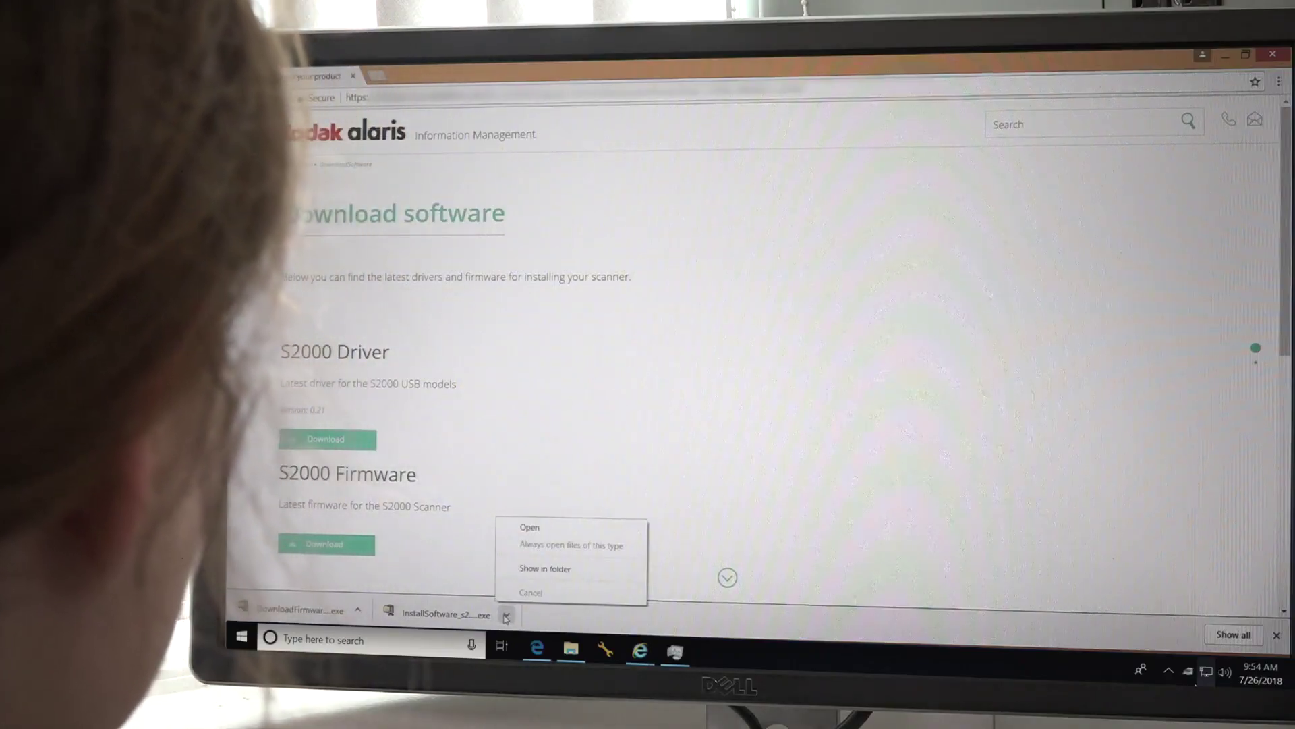
left_click(544, 569)
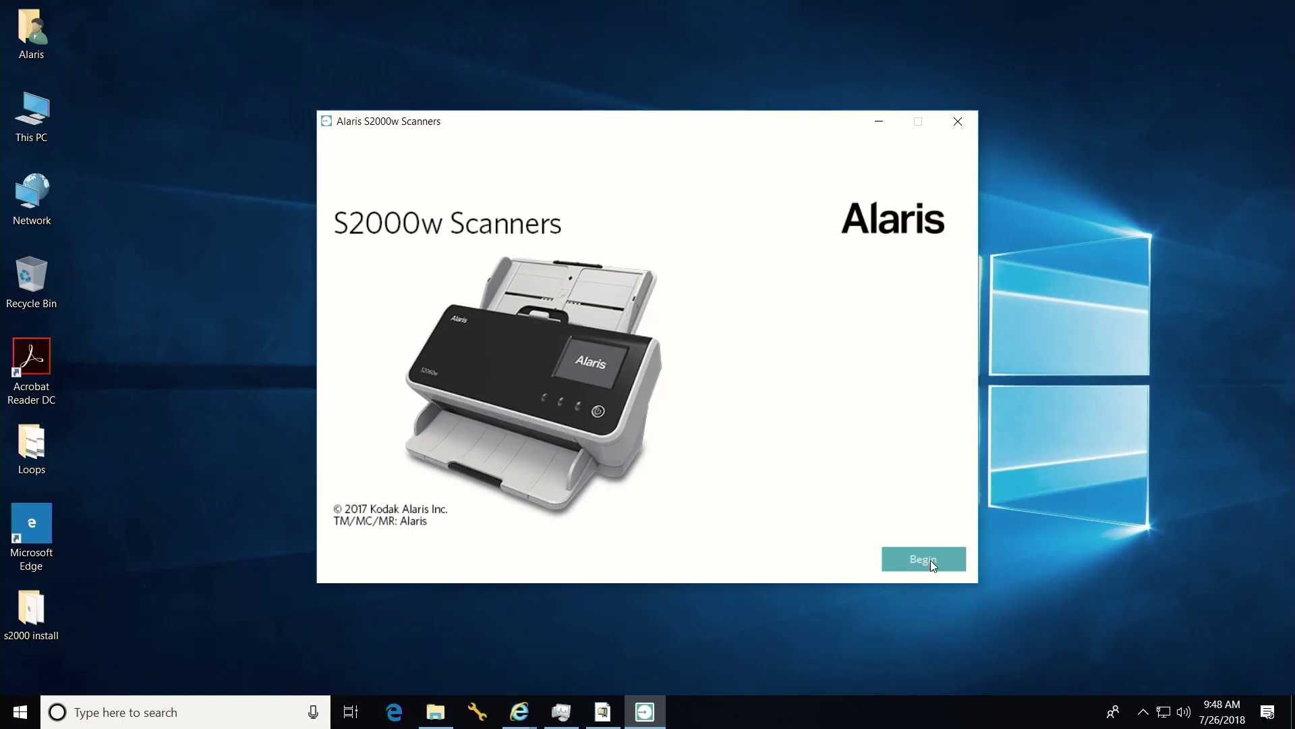
Step: Run the Typical installation of the scanner drivers and documentation, accepting the license agreement
left_click(930, 560)
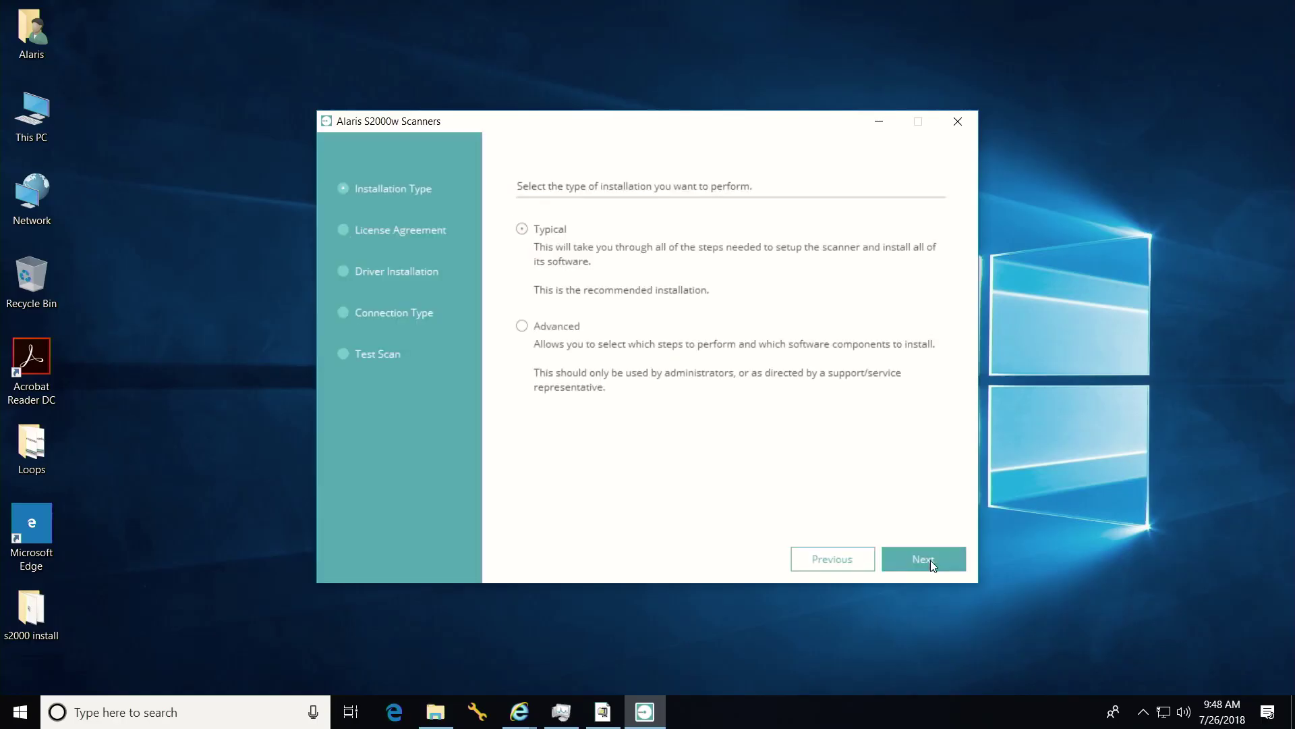
left_click(930, 560)
left_click(930, 560)
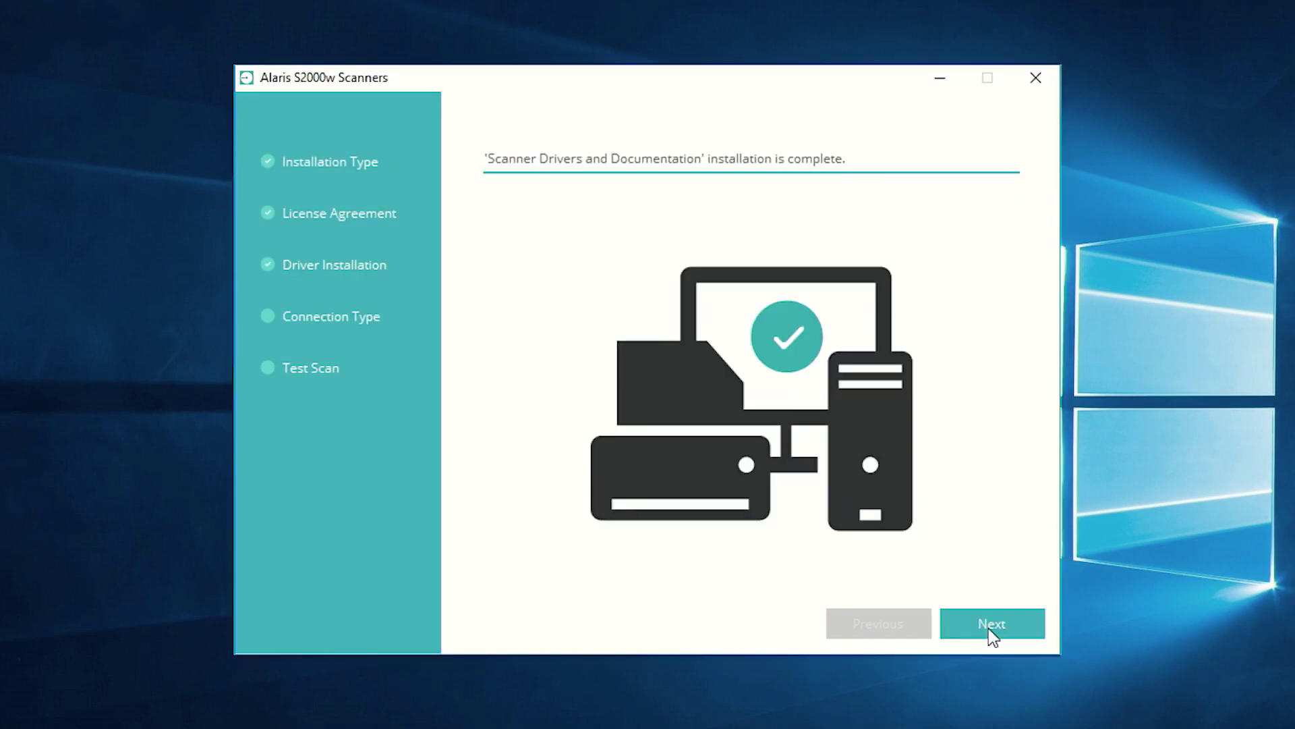
left_click(989, 629)
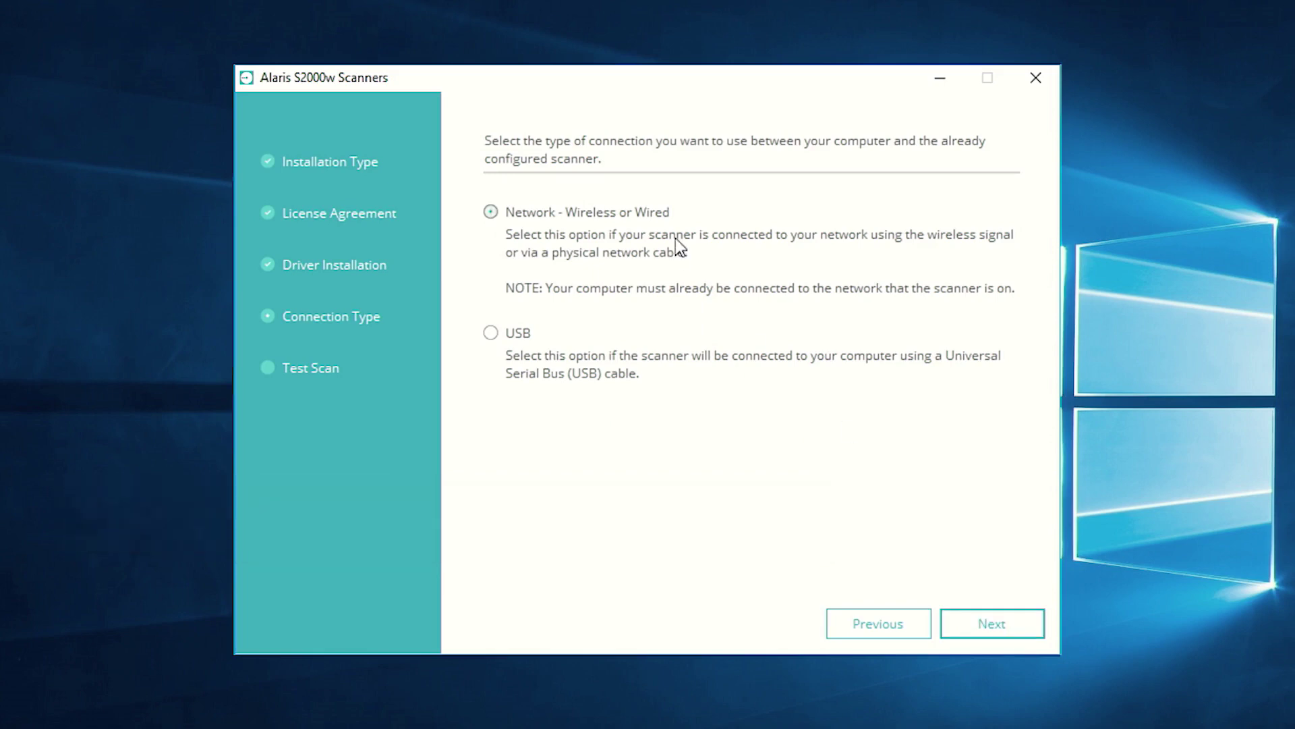
Step: Choose the Network - Wireless or Wired connection and submit the scanner's Pairing ID
left_click(1024, 632)
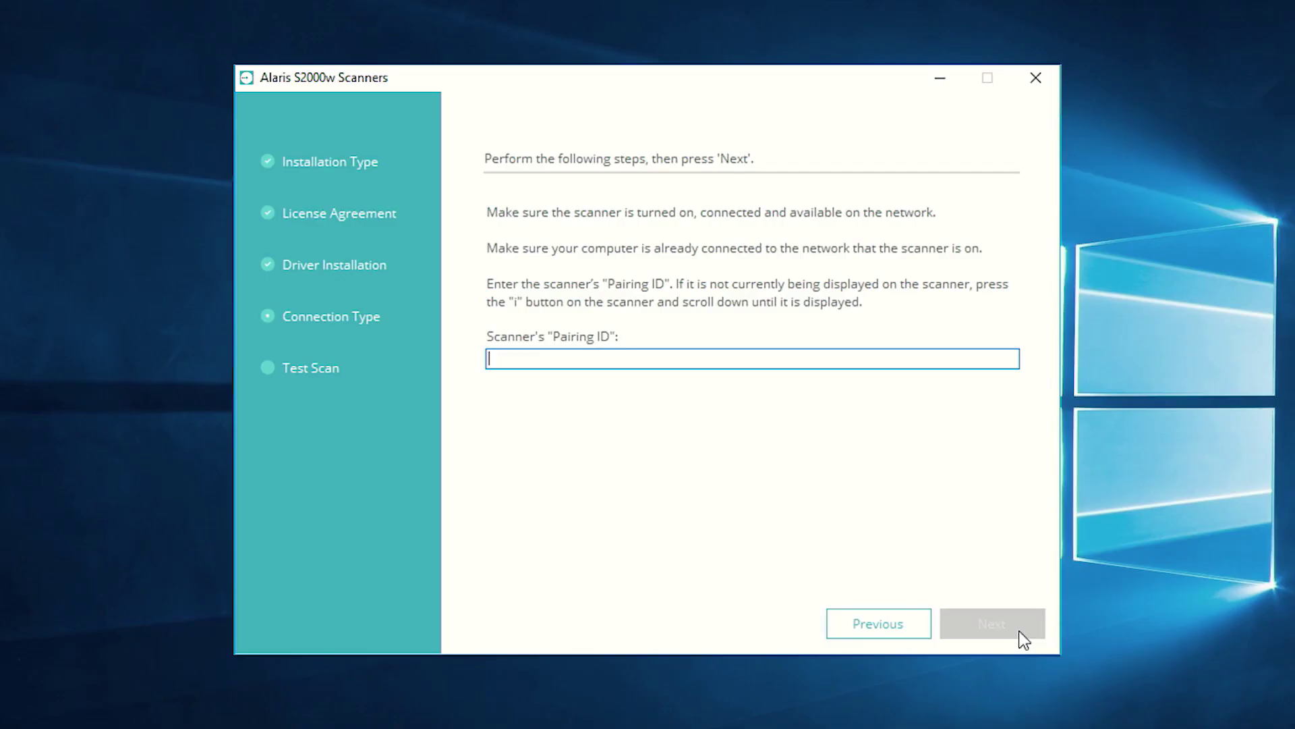
type("0AEACA67")
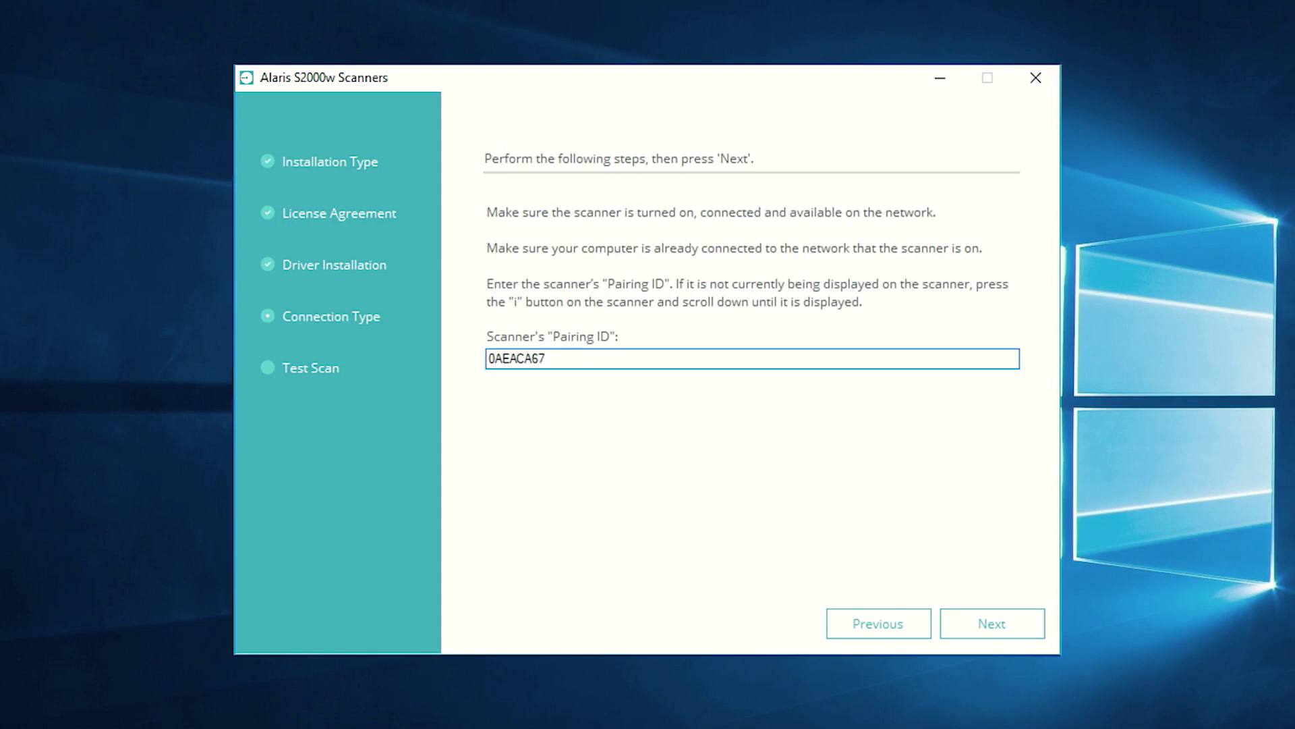
left_click(998, 622)
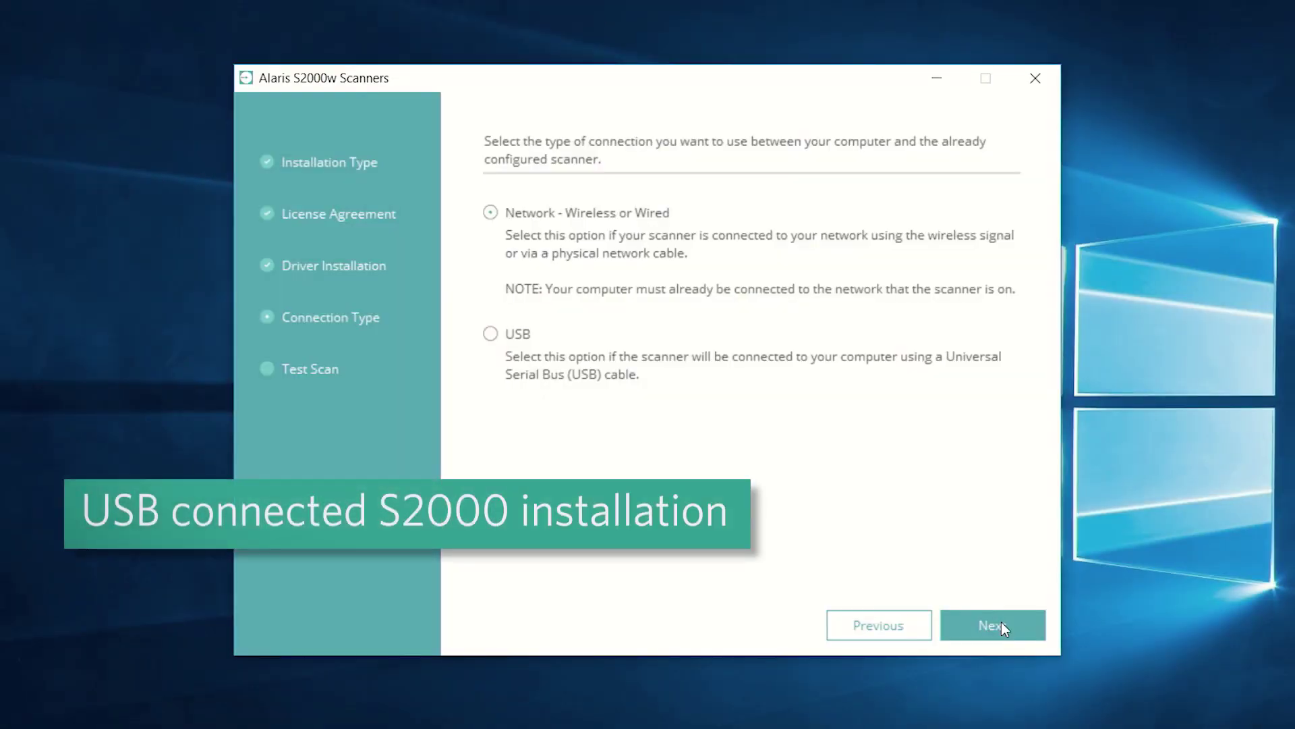
Step: Choose the USB connection and complete the guided steps for connecting the scanner to the computer
left_click(491, 336)
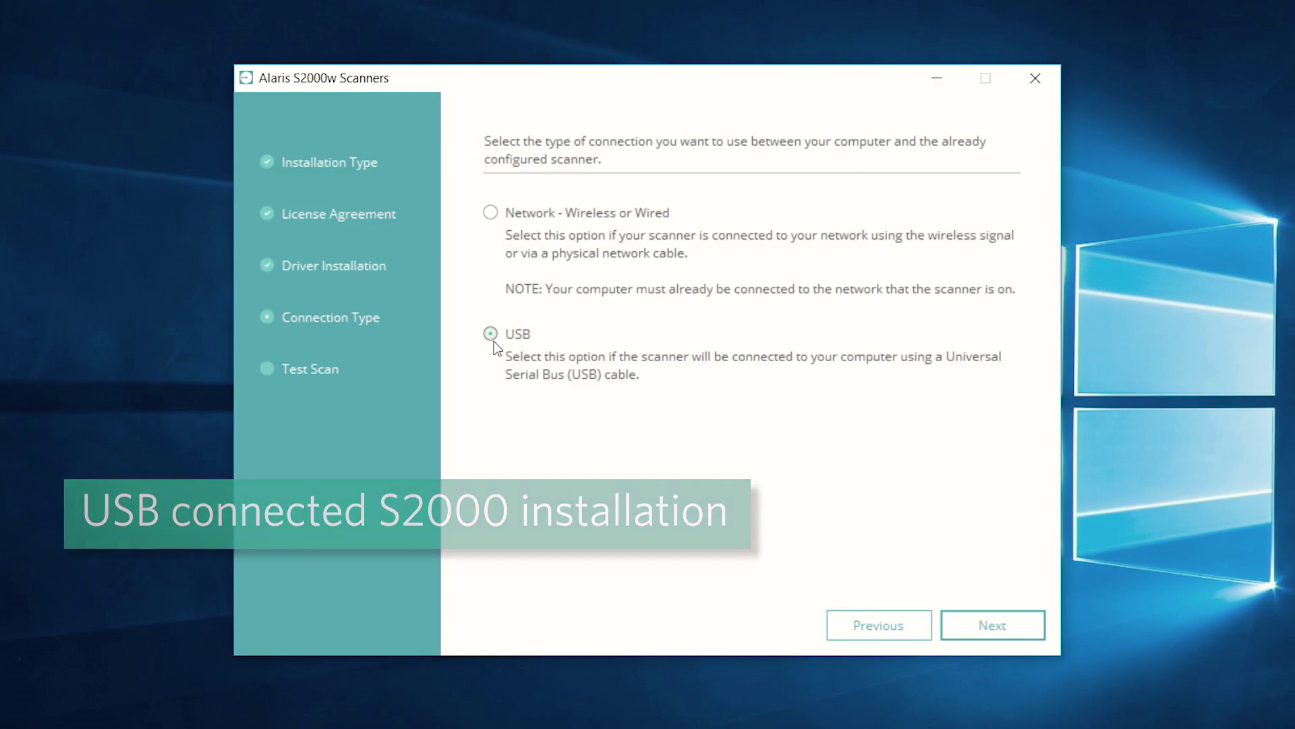
left_click(991, 623)
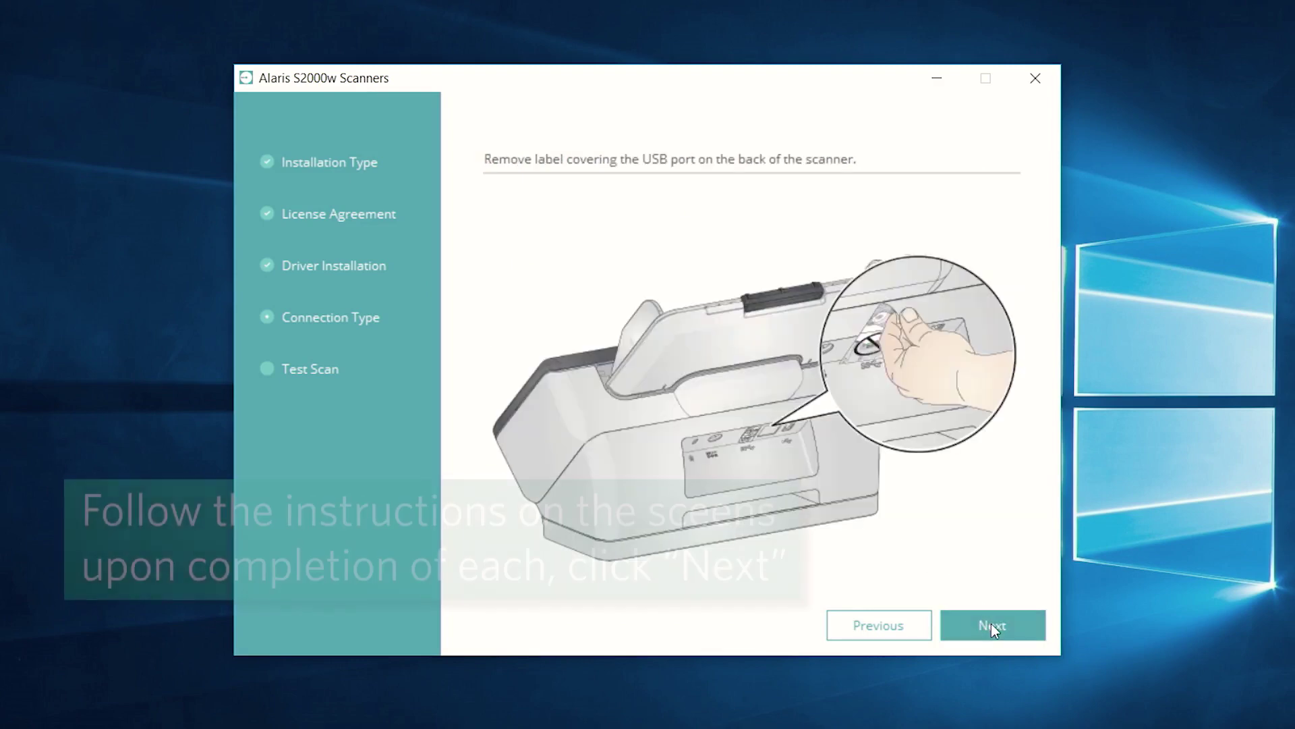
left_click(990, 623)
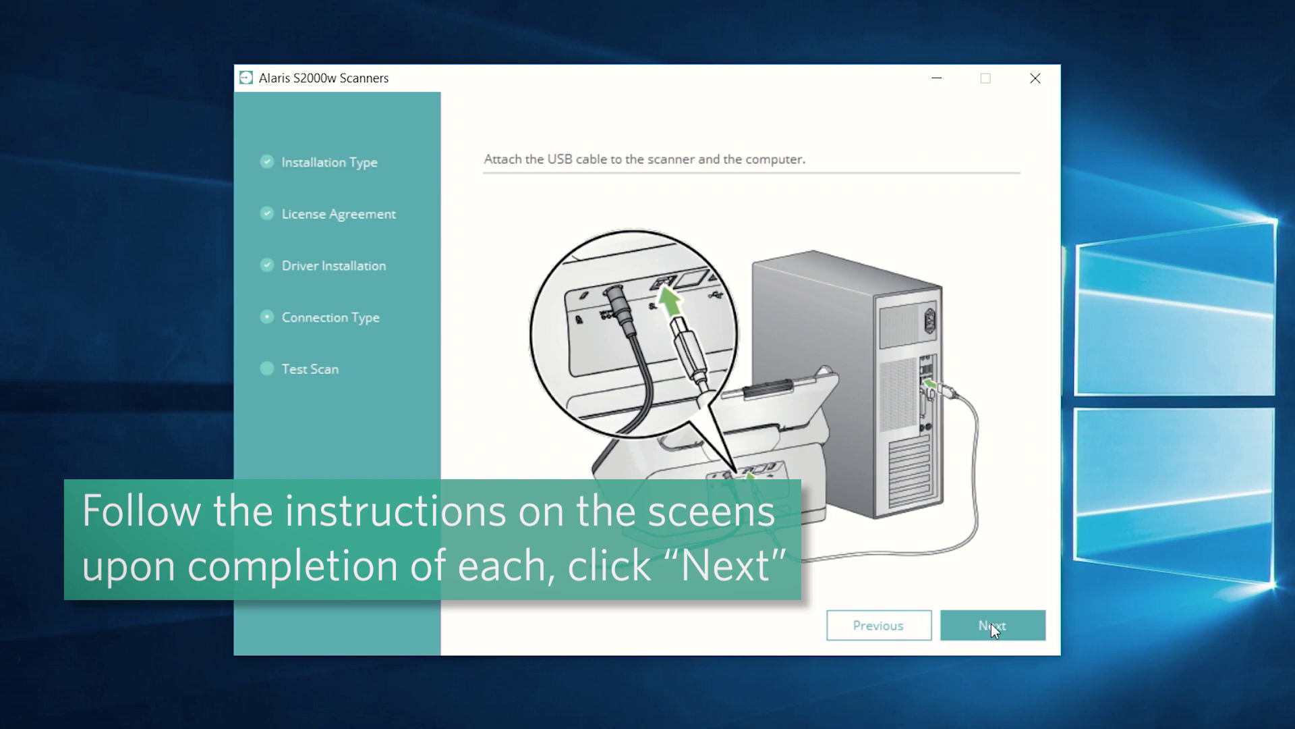
left_click(991, 623)
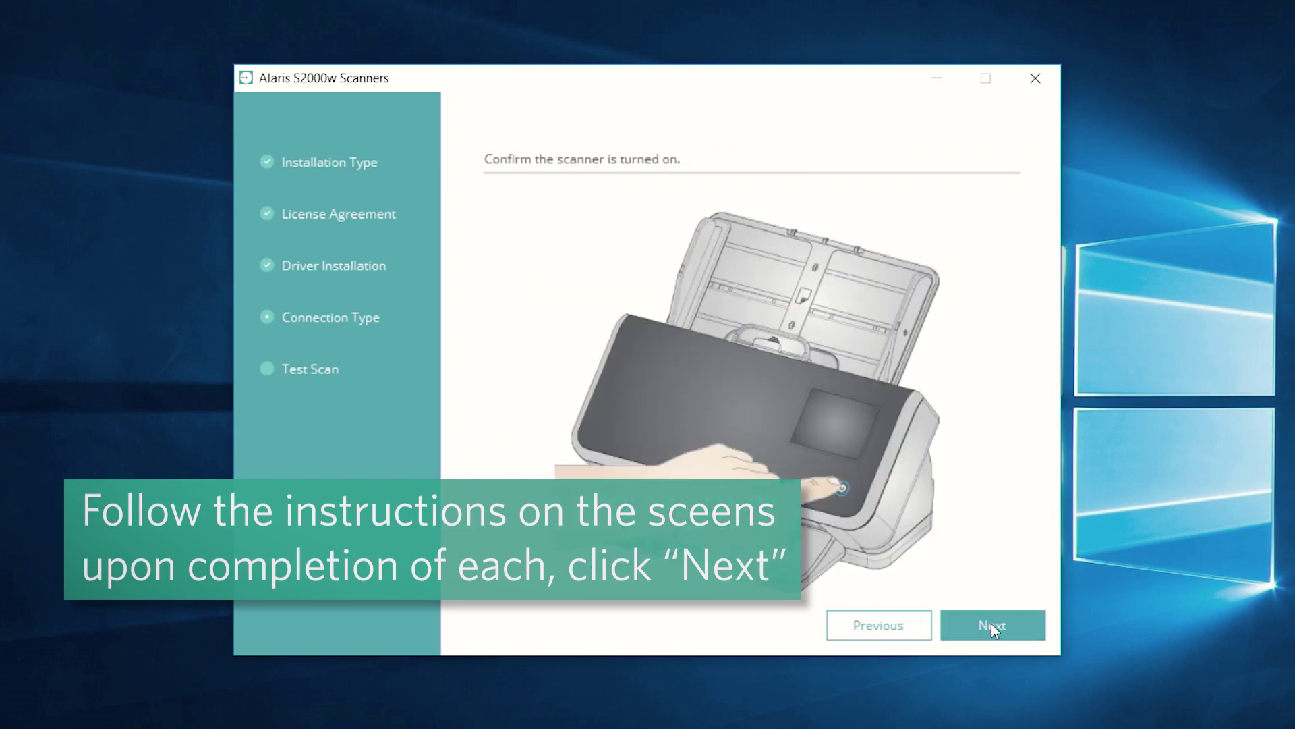
left_click(991, 623)
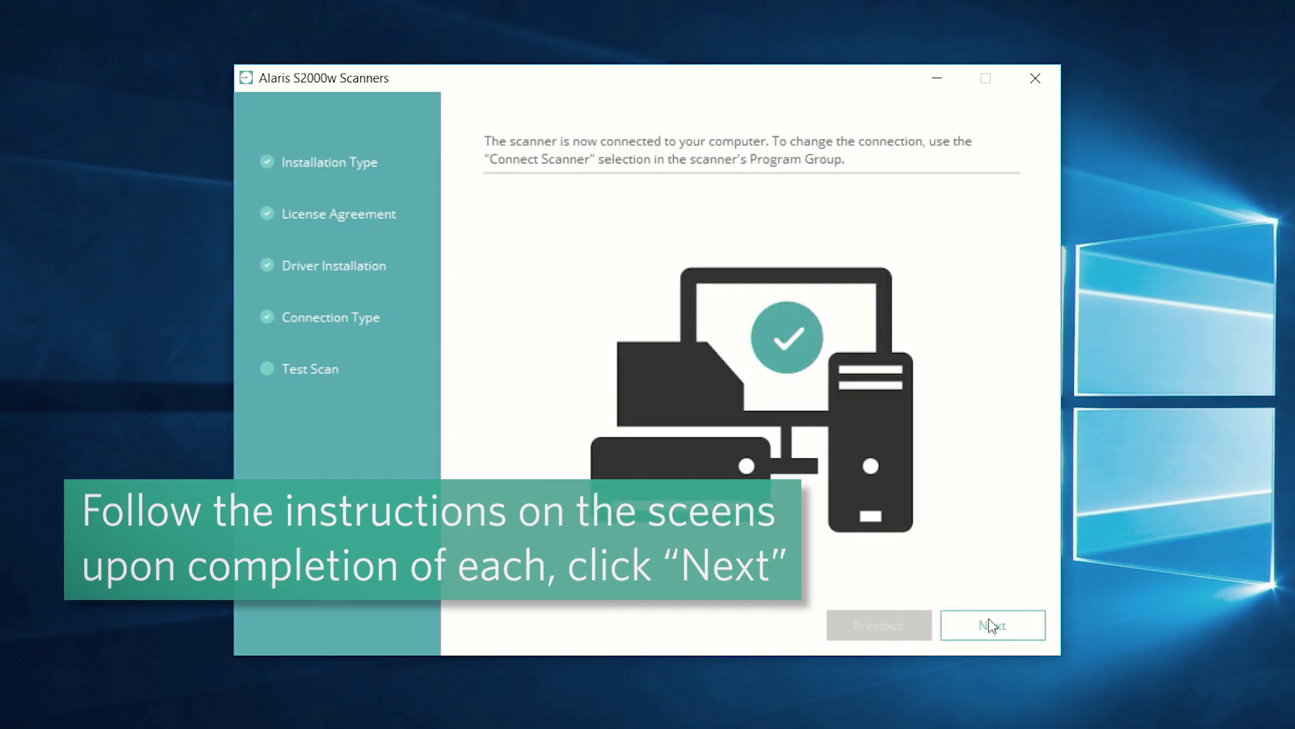
left_click(991, 625)
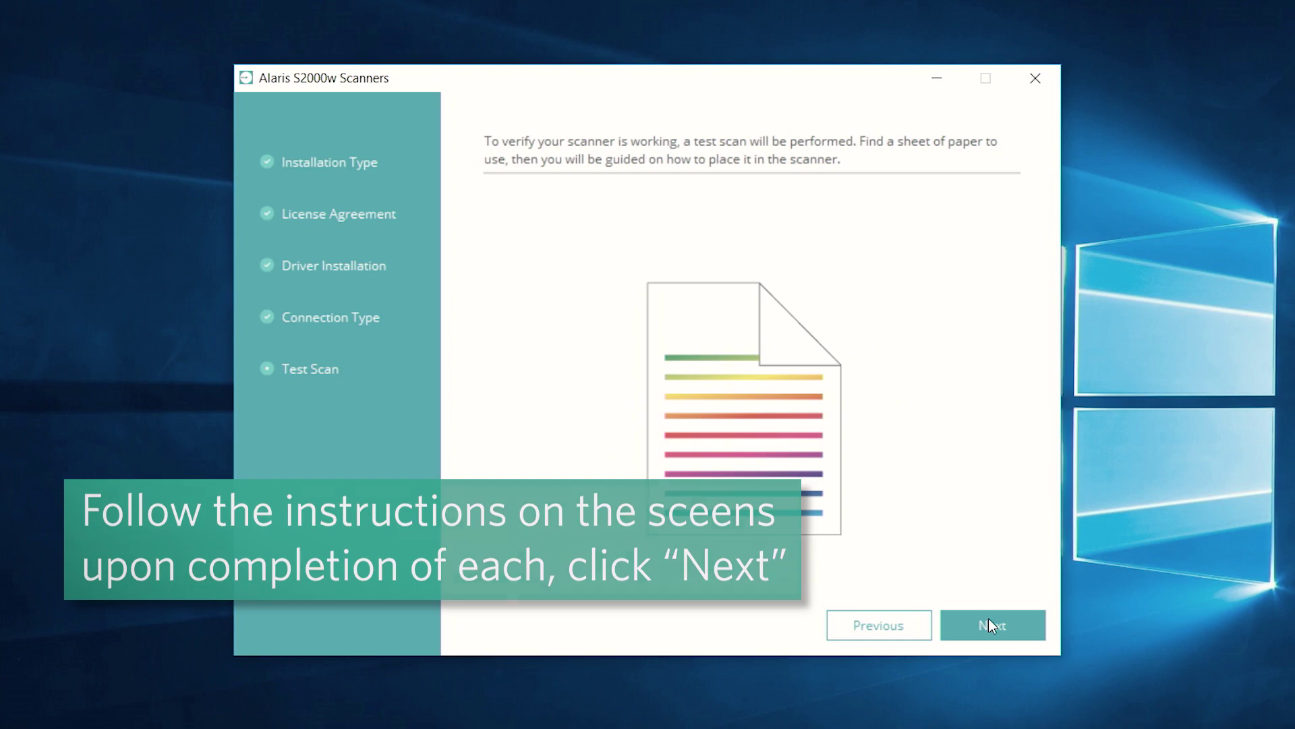
Step: Perform the guided test scan and finish the installer with the Download From Website option
left_click(989, 621)
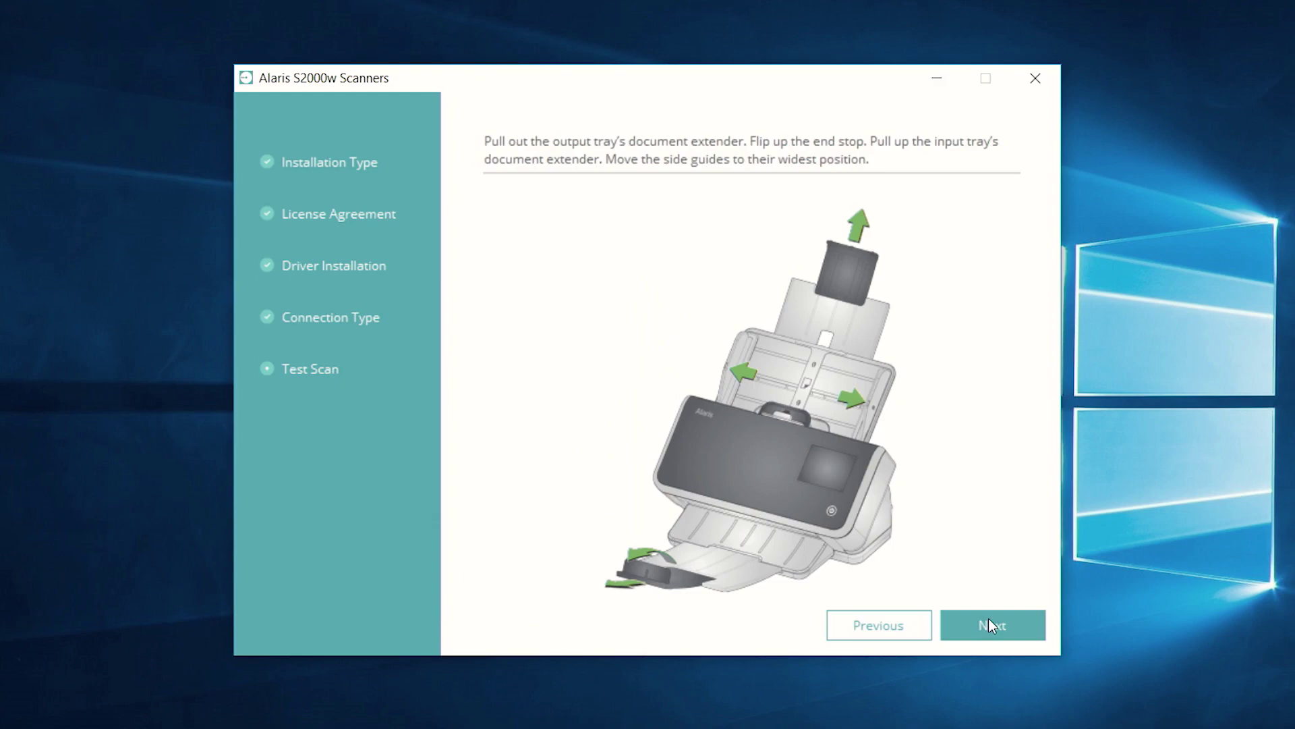
left_click(989, 619)
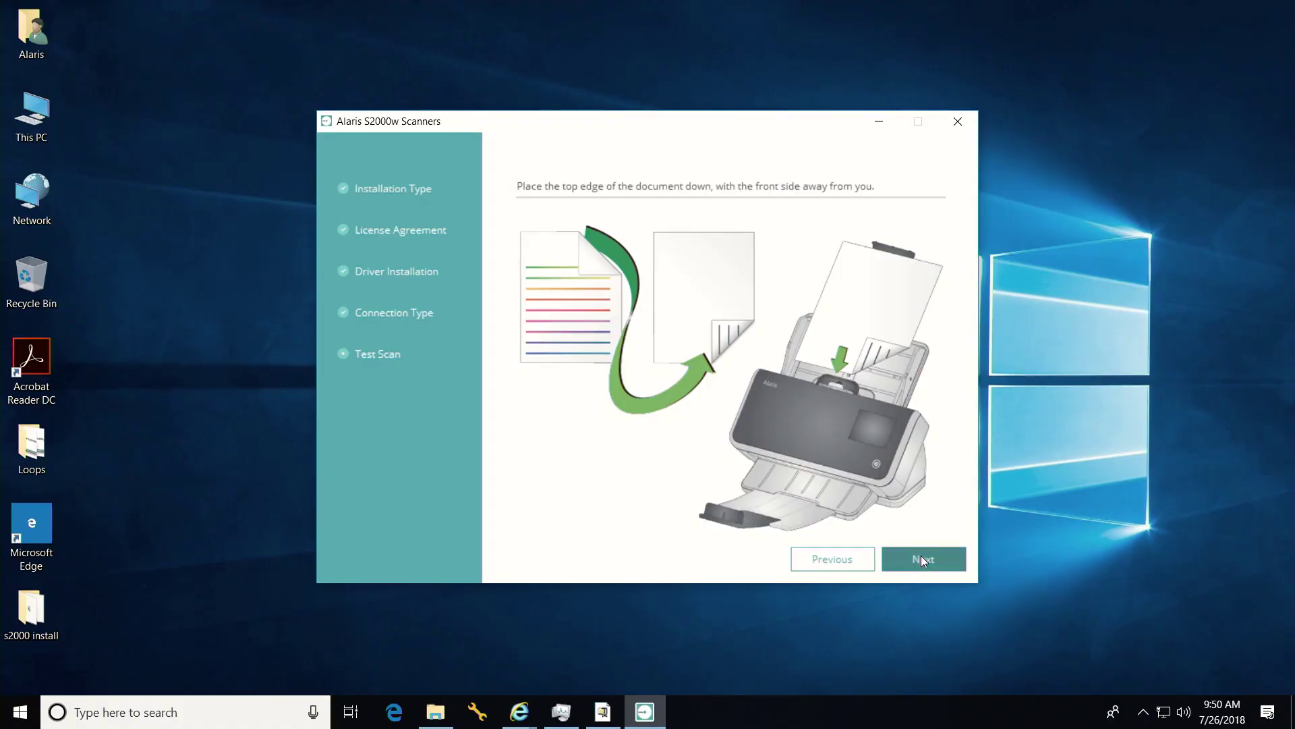
left_click(921, 557)
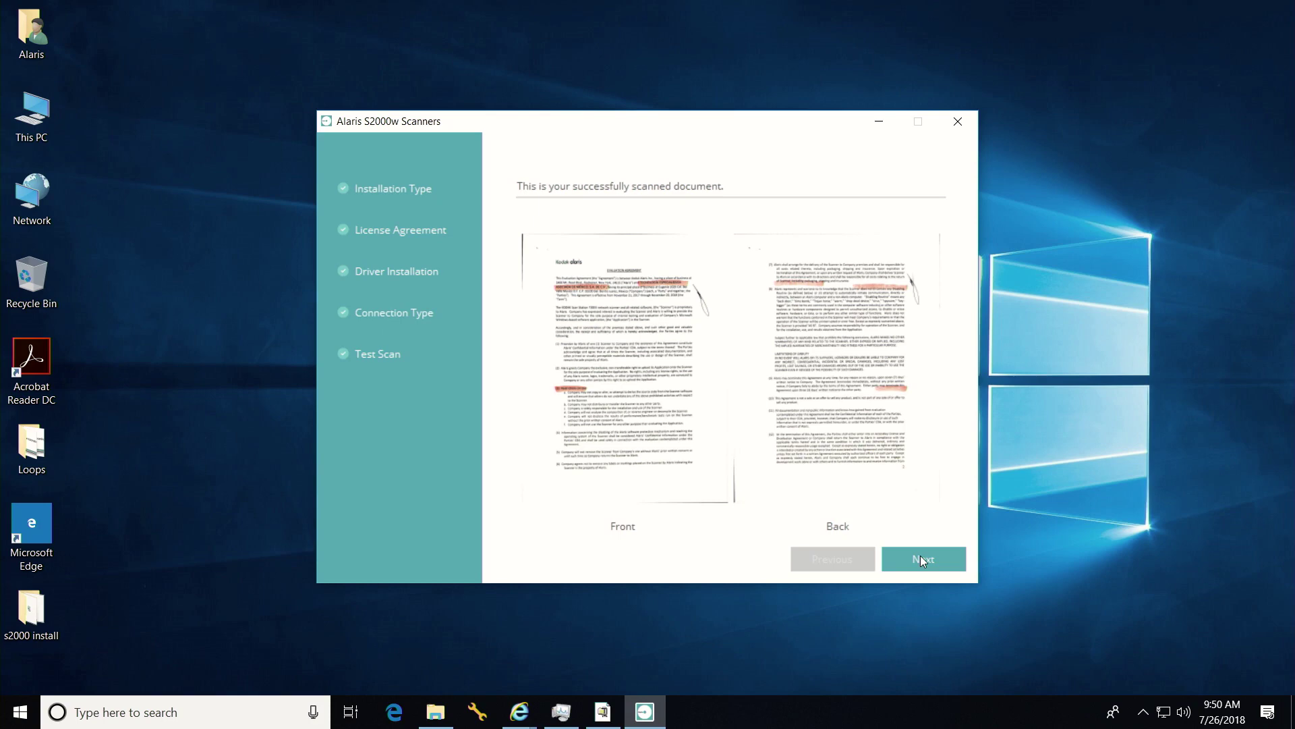
left_click(921, 558)
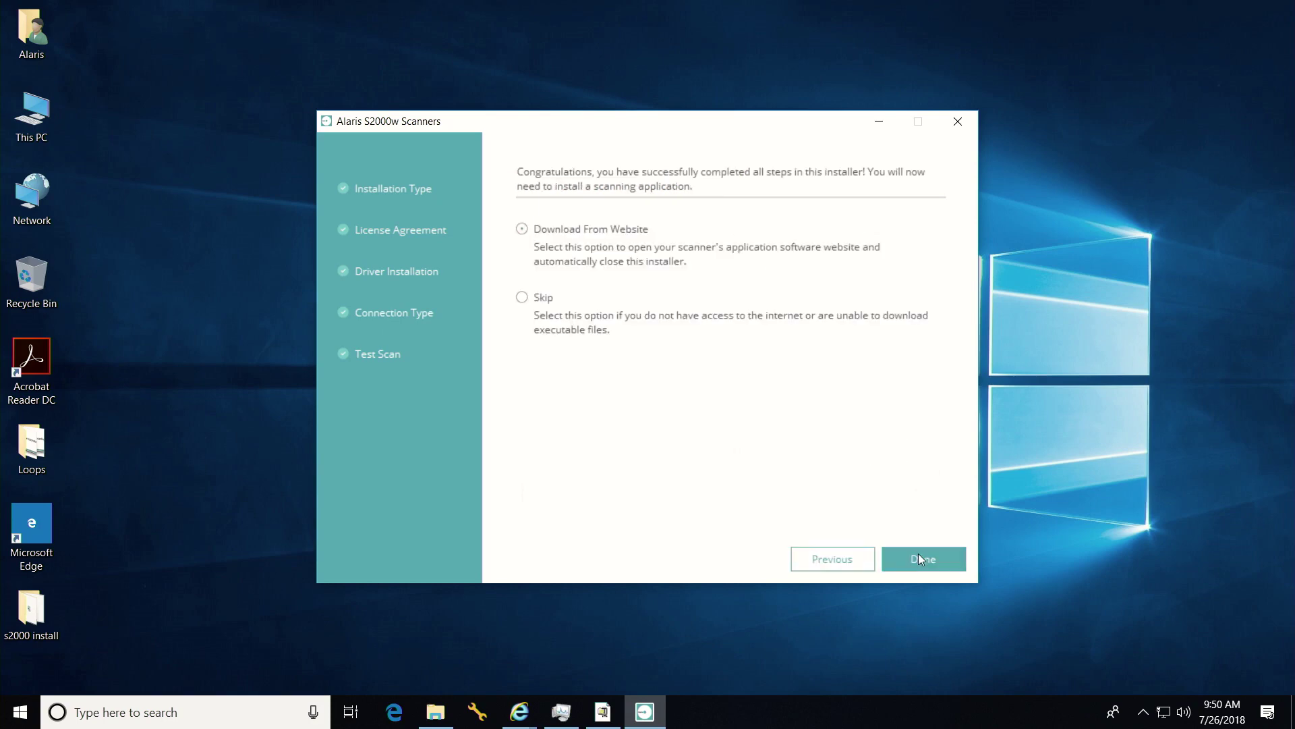
left_click(919, 558)
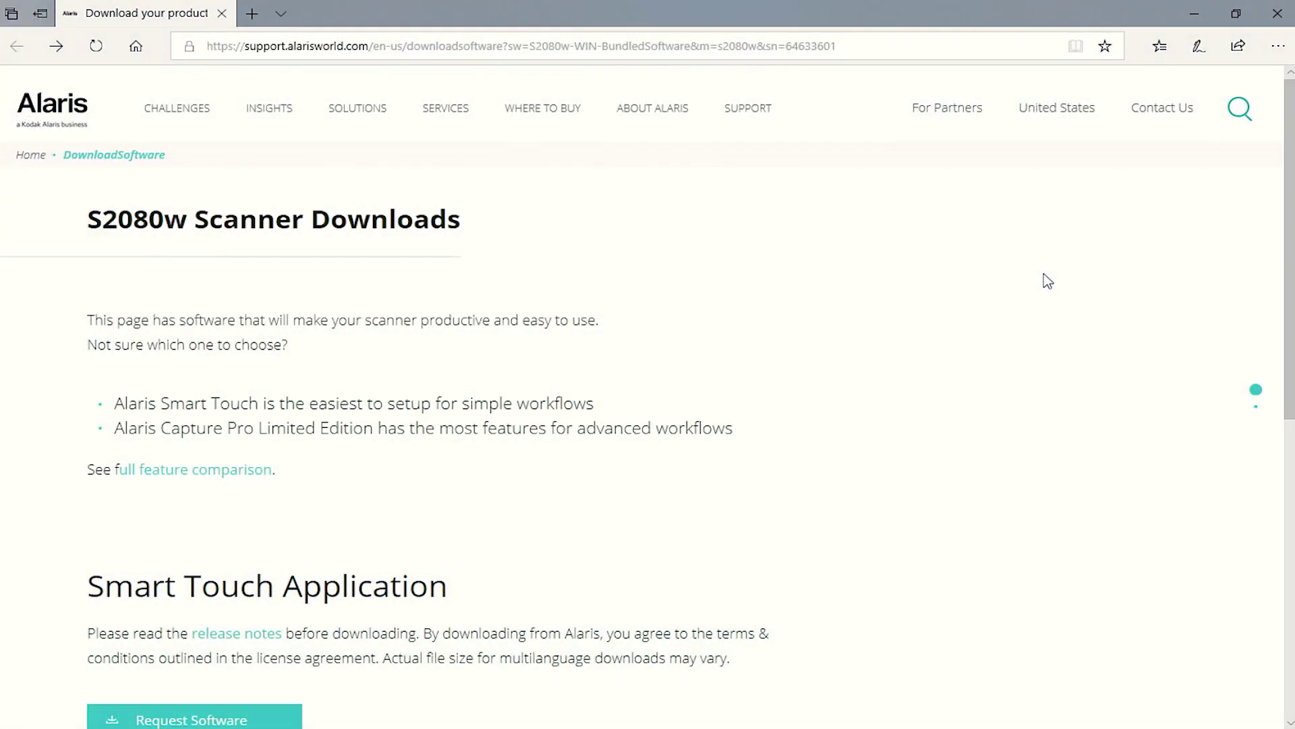
Step: Review the full feature comparison of Smart Touch and Capture Pro Software Limited Edition, and return to the downloads page
scroll(1047, 281, "down", 5)
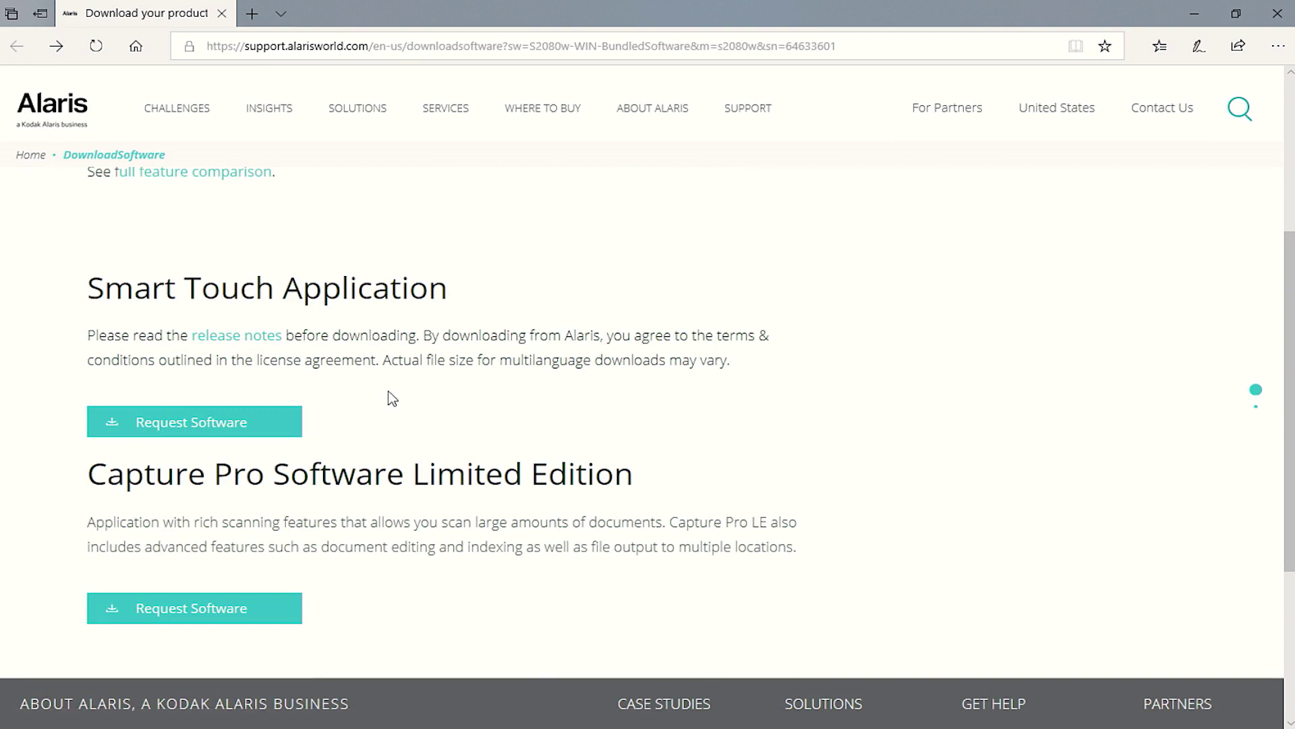
scroll(351, 286, "up", 3)
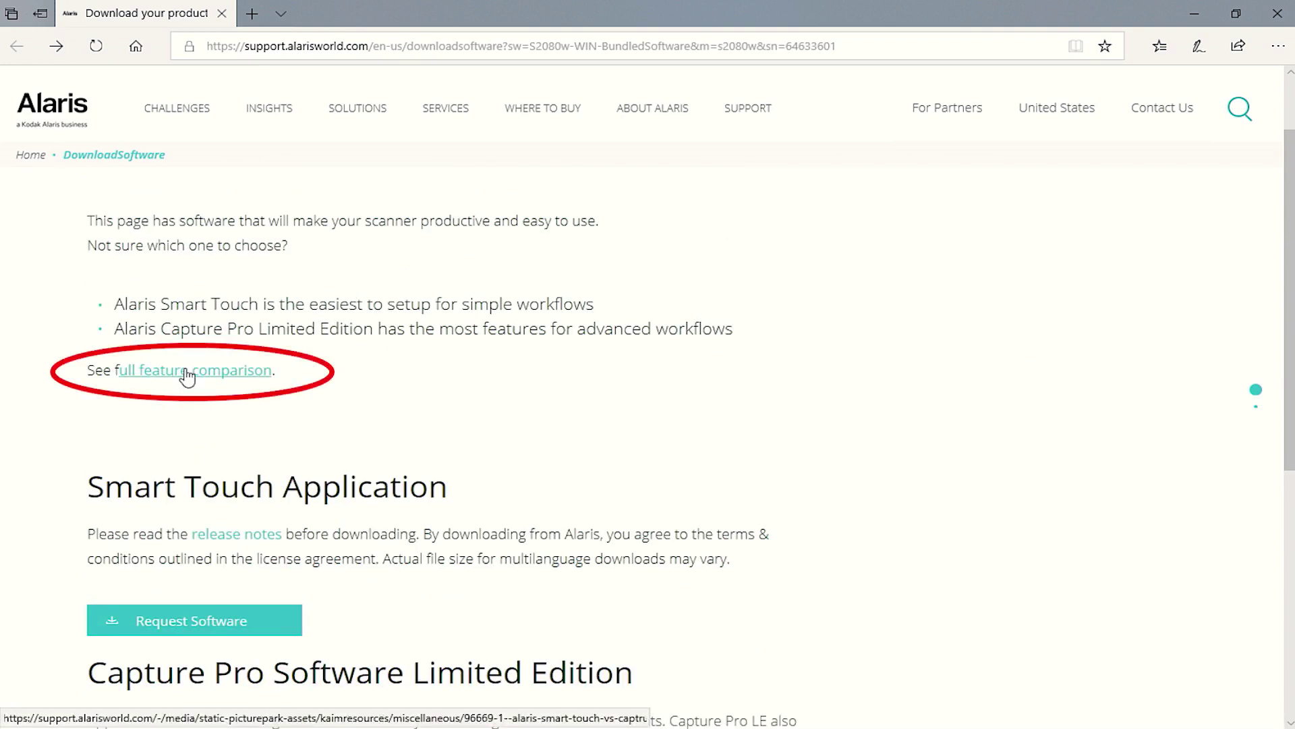
left_click(187, 377)
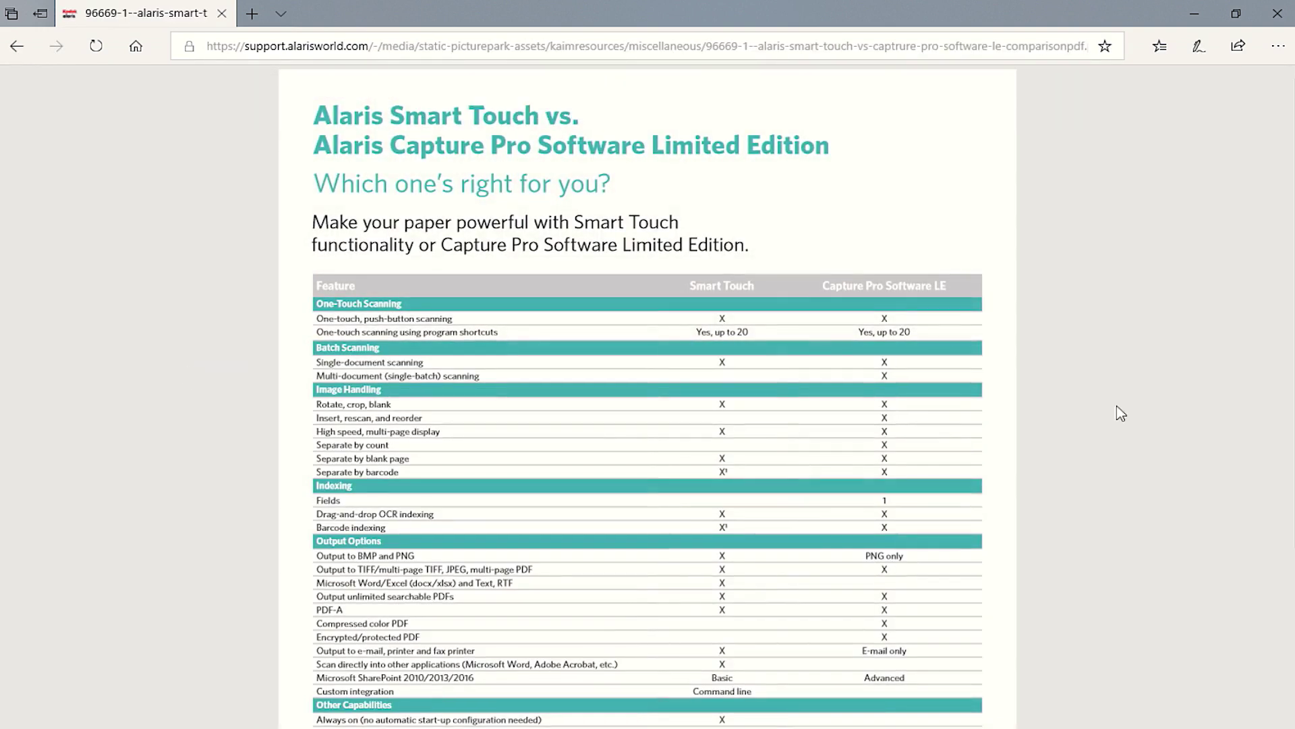
scroll(708, 369, "down", 3)
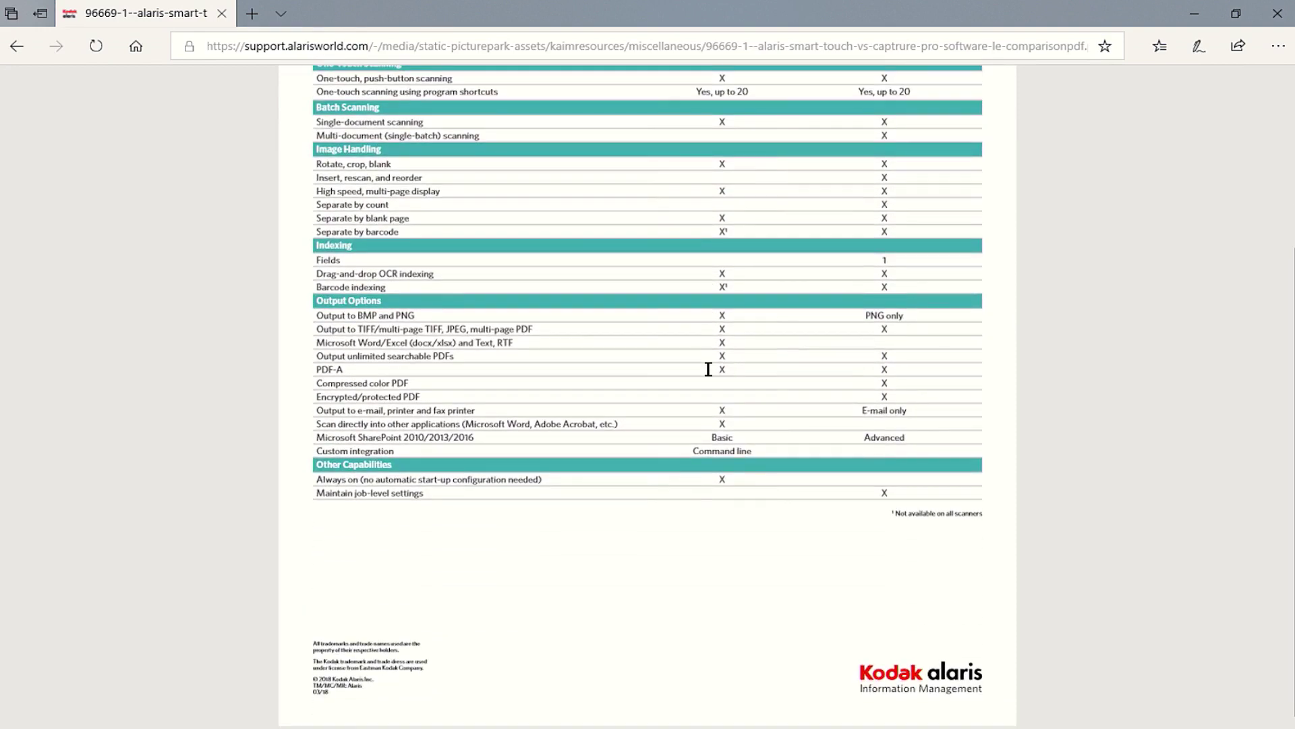
scroll(708, 370, "up", 3)
left_click(14, 48)
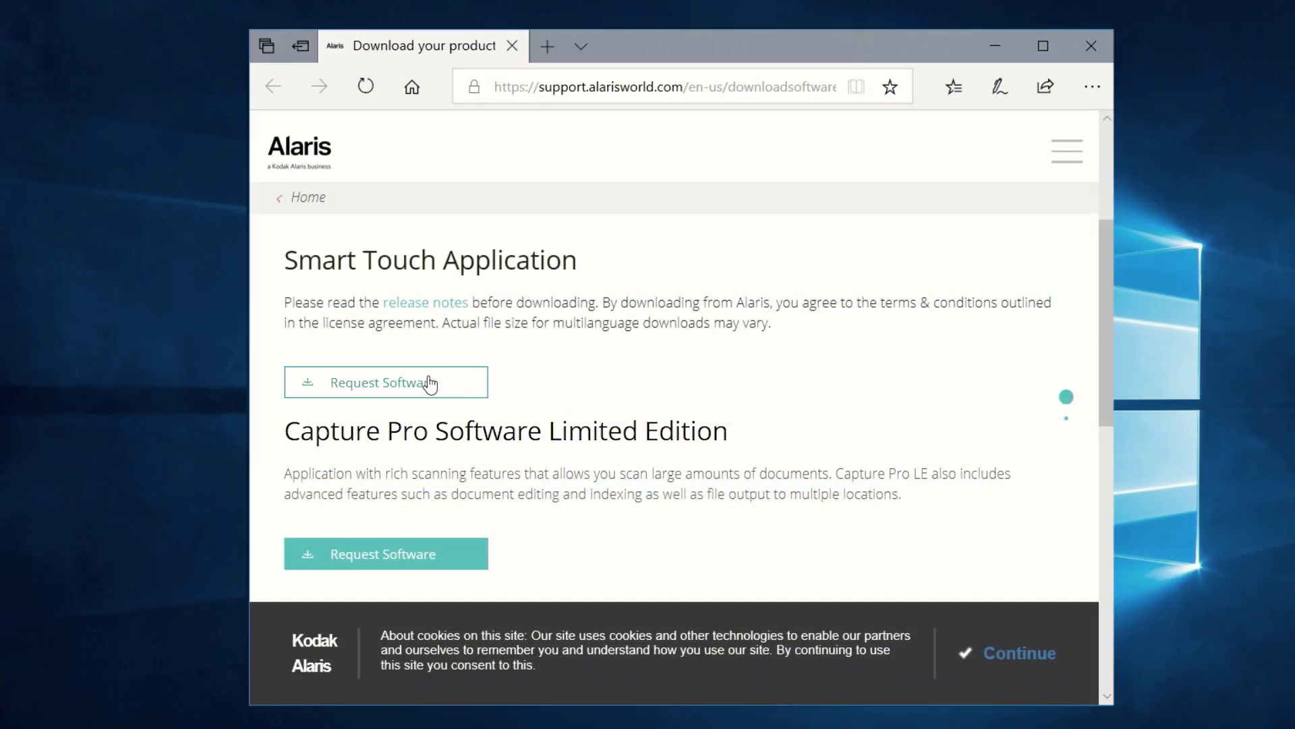
Step: Open the software request form for the Smart Touch Application
left_click(429, 382)
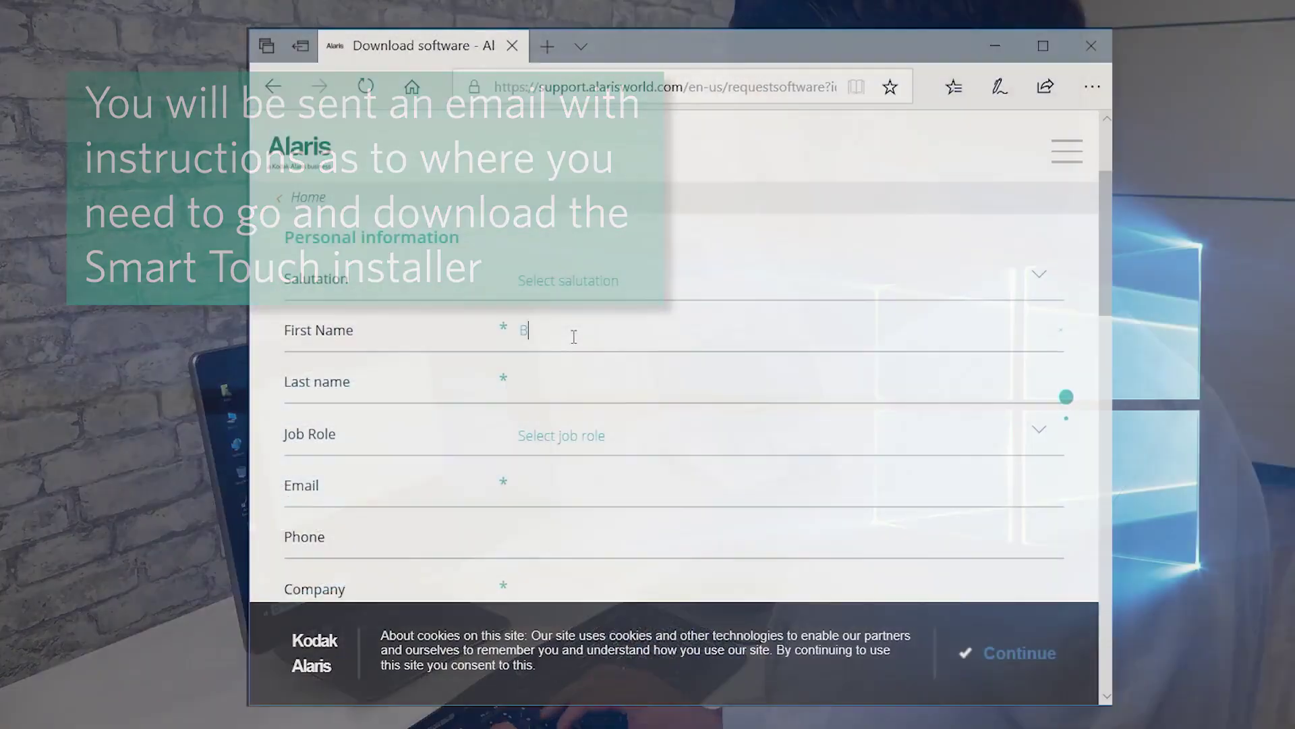
Step: Enter the requester's first name in the software request form and set the country to United States
type("Ben")
key("Tab")
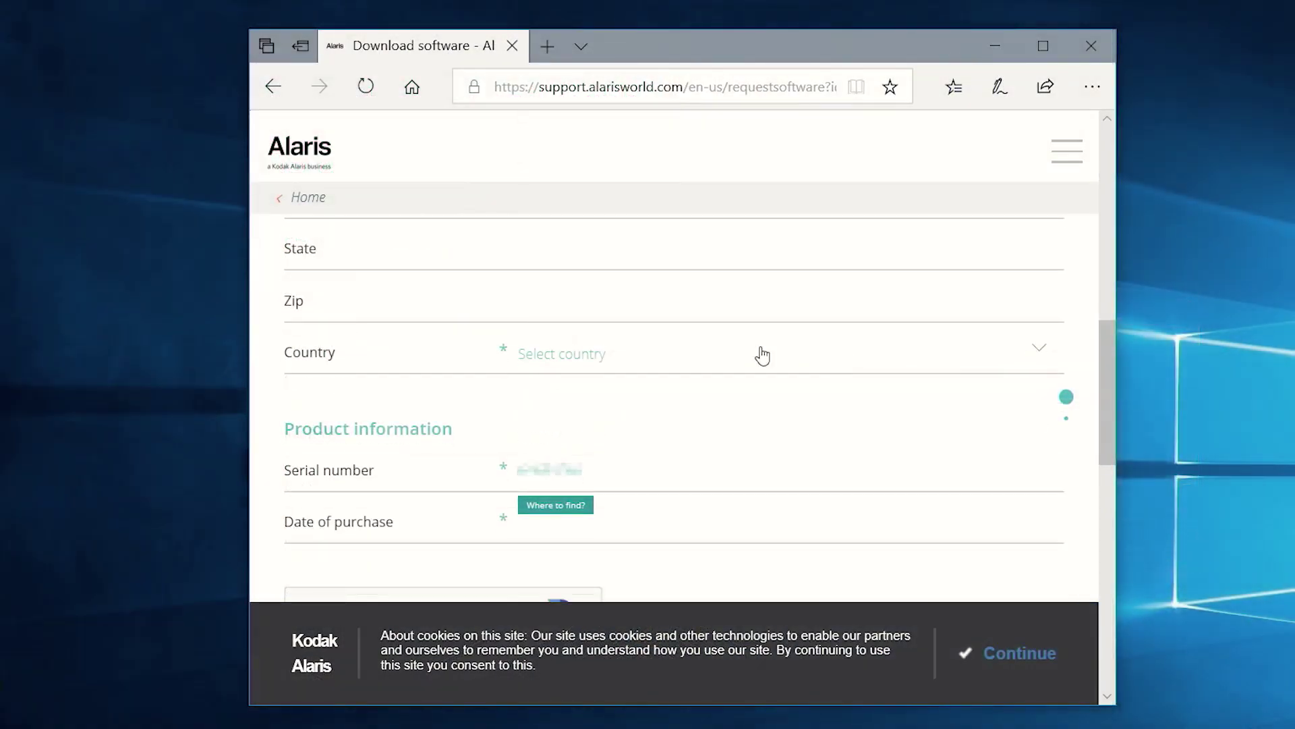
left_click(588, 361)
scroll(599, 454, "down", 20)
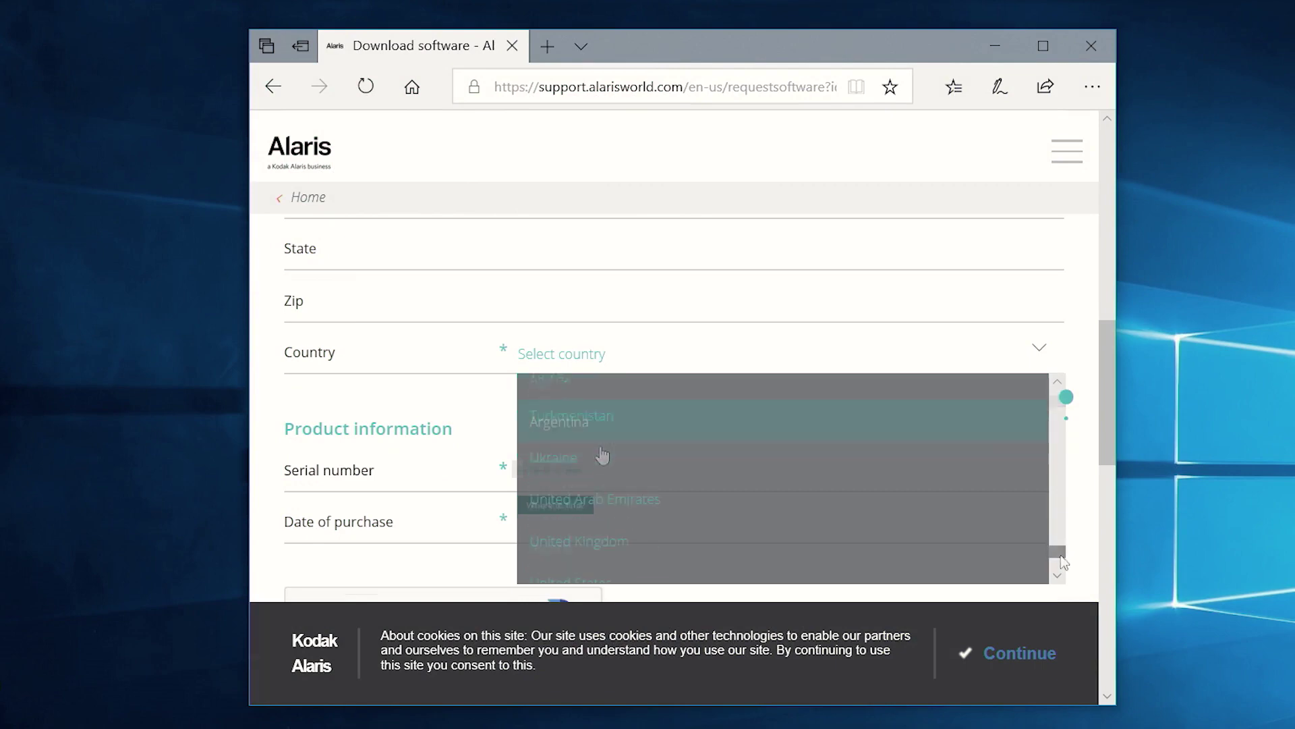
left_click(711, 516)
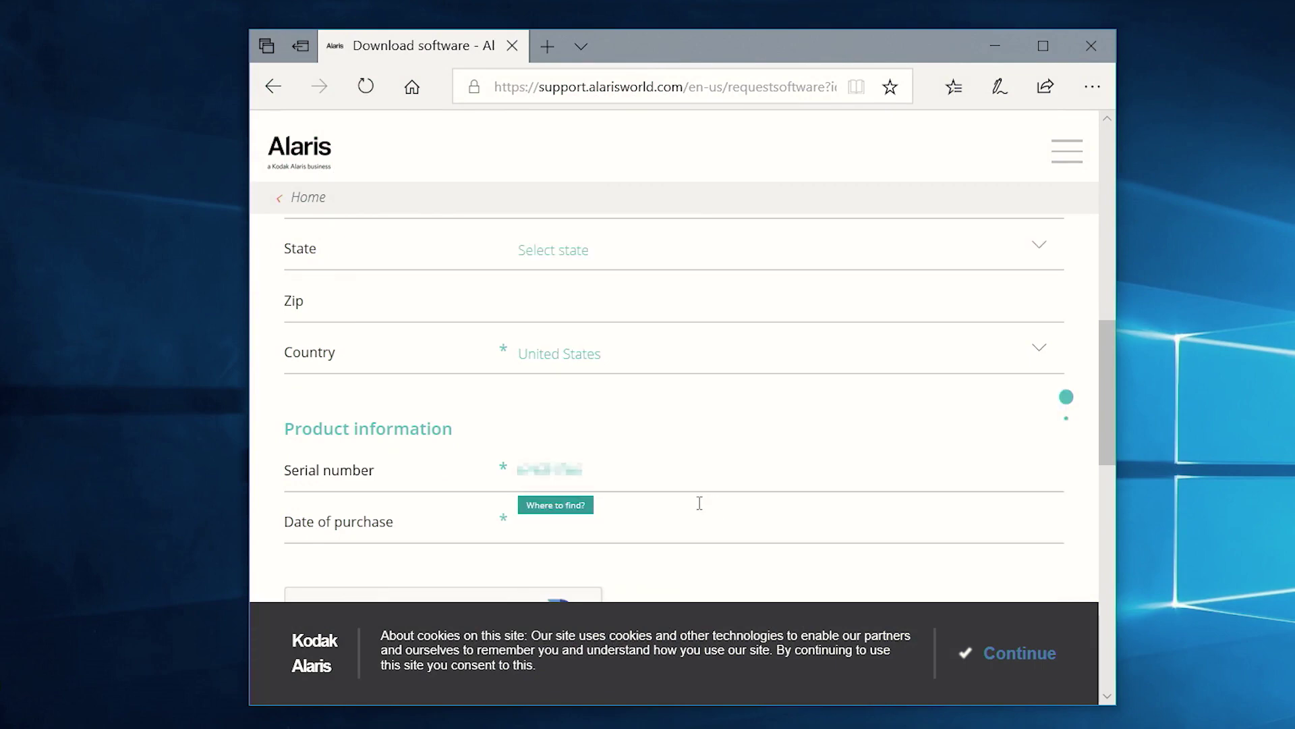
Step: Set the scanner's date of purchase to 07/26/2018 in the product information
left_click(569, 529)
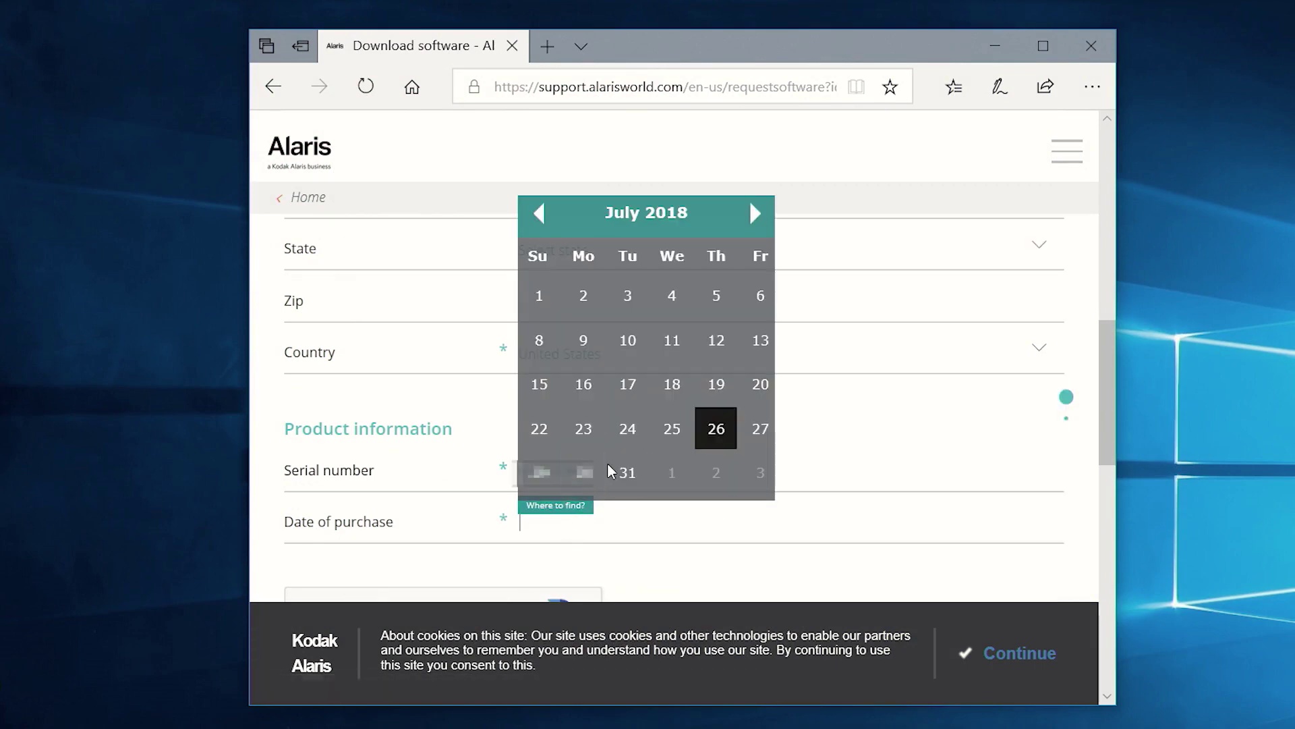
left_click(721, 437)
scroll(726, 445, "down", 1)
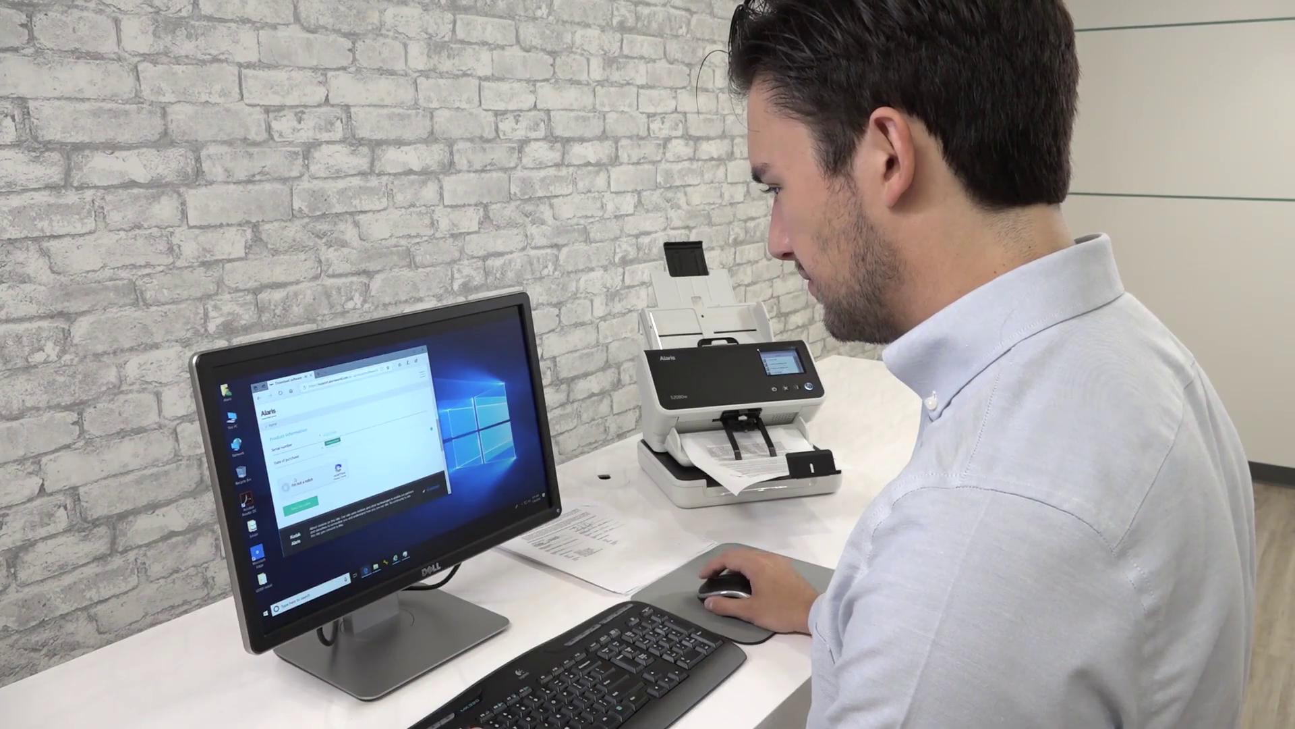
Step: Complete the reCAPTCHA check by selecting the vehicle images, and submit the request for the Smart Touch download link
left_click(286, 485)
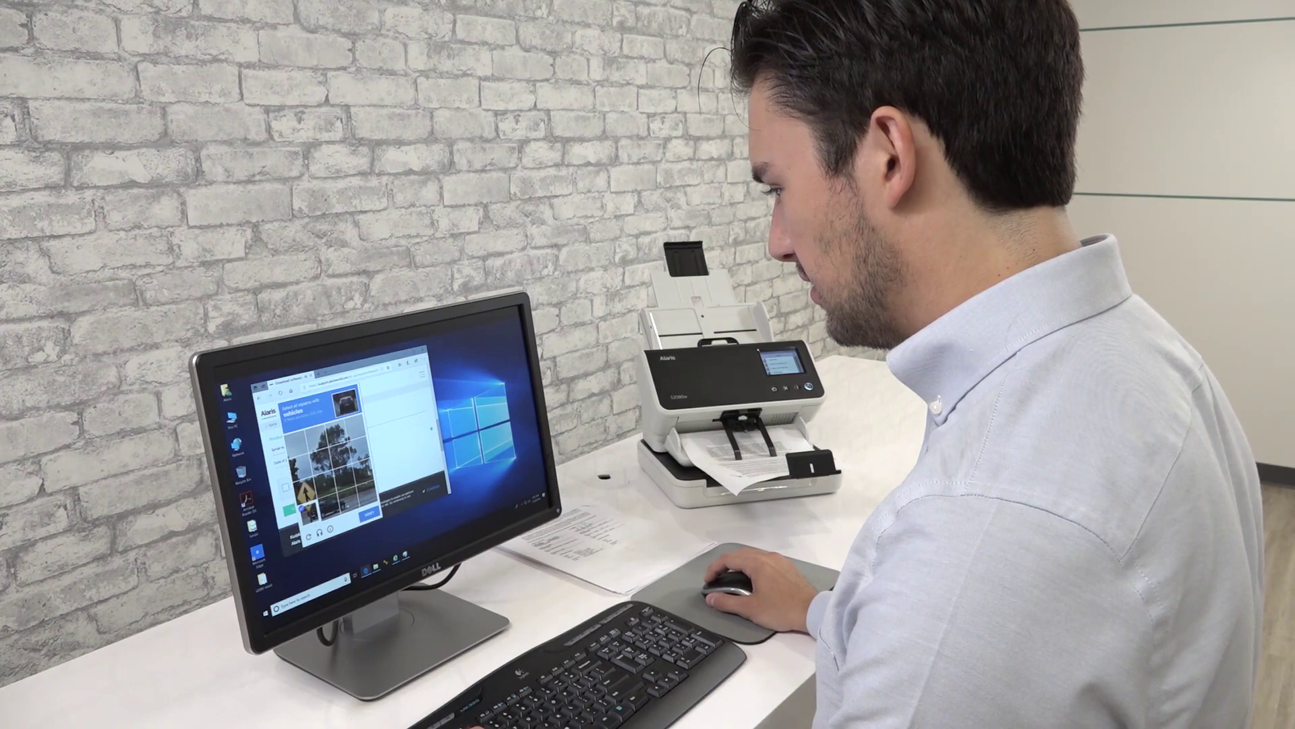
left_click(328, 506)
left_click(347, 500)
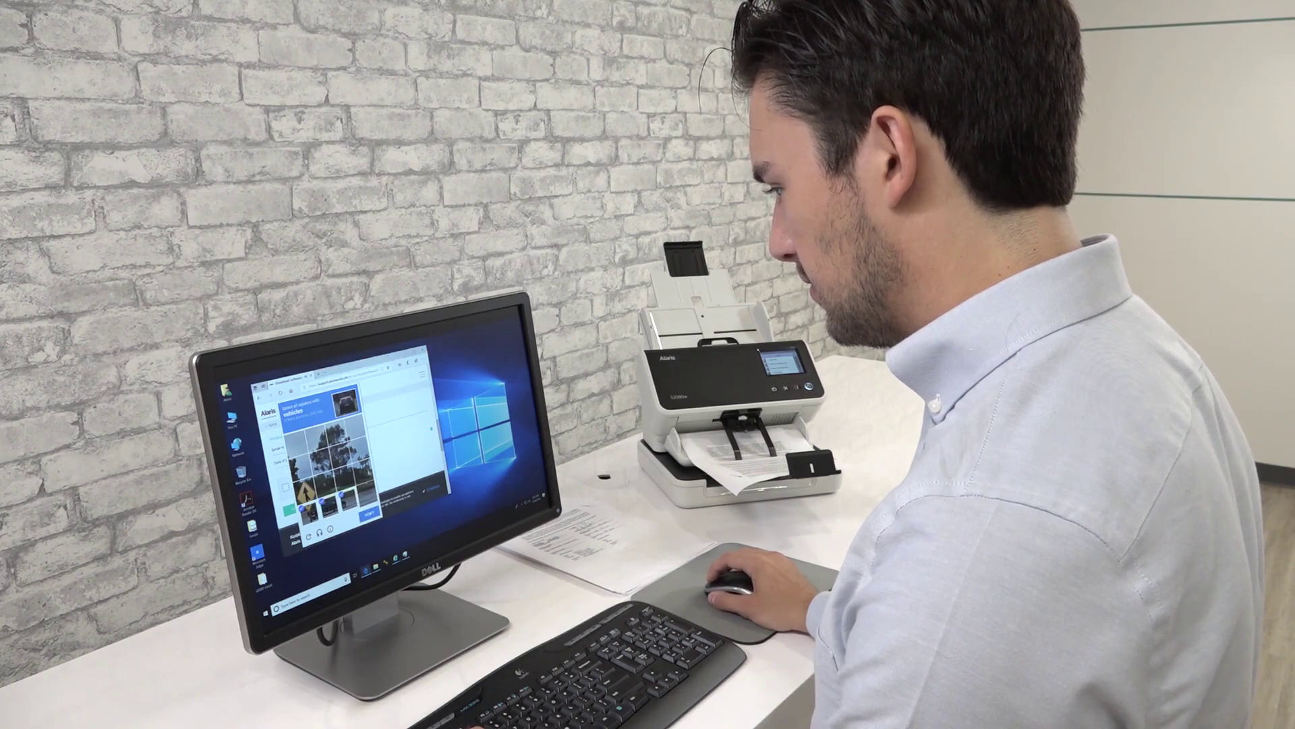
left_click(368, 514)
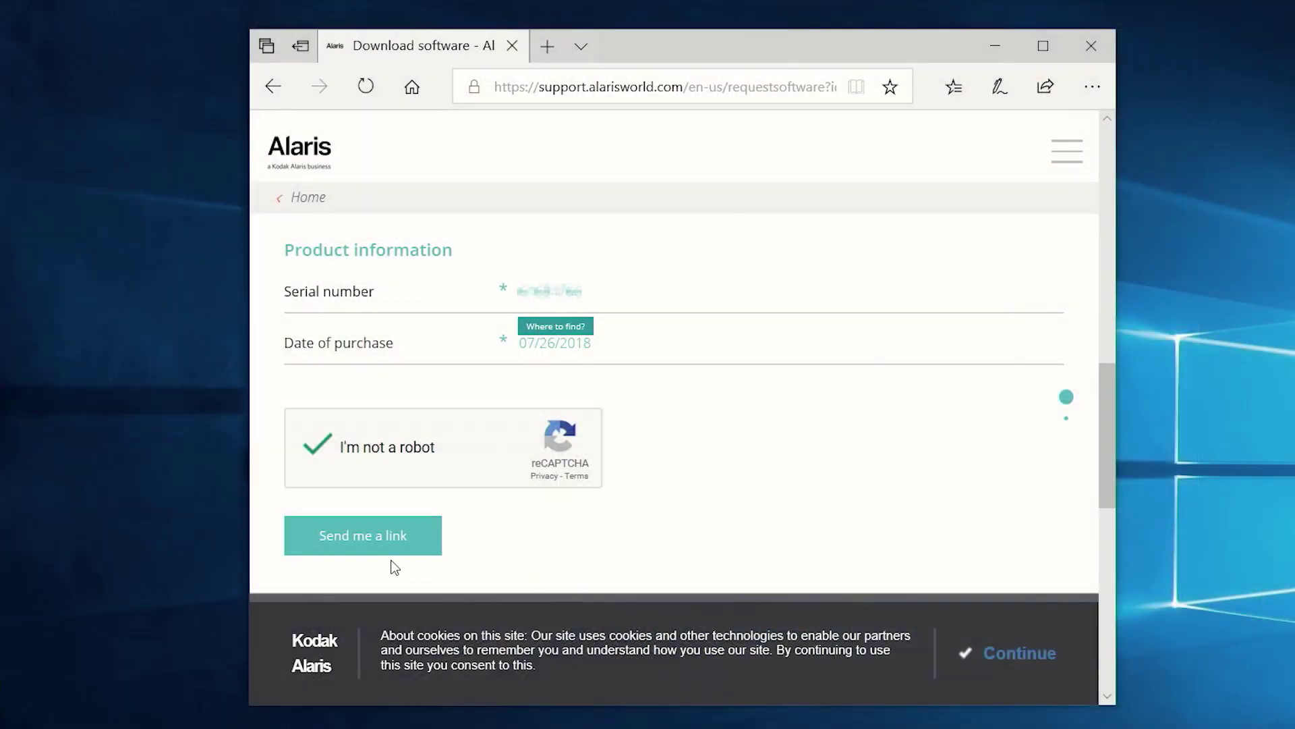
left_click(382, 550)
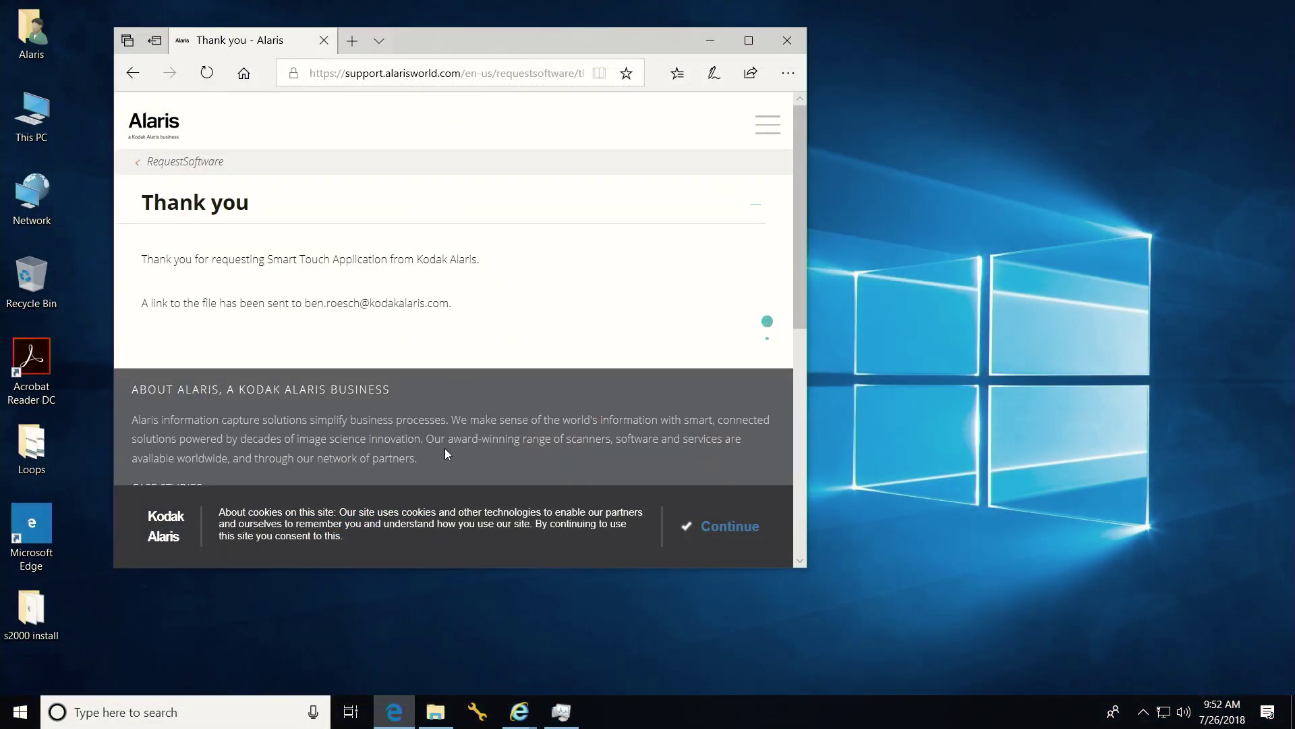
Step: Run setup from the Downloads folder, allow it to make changes, complete the Alaris s2000w - Smart Touch installation wizard, and minimize the folder window
left_click(436, 713)
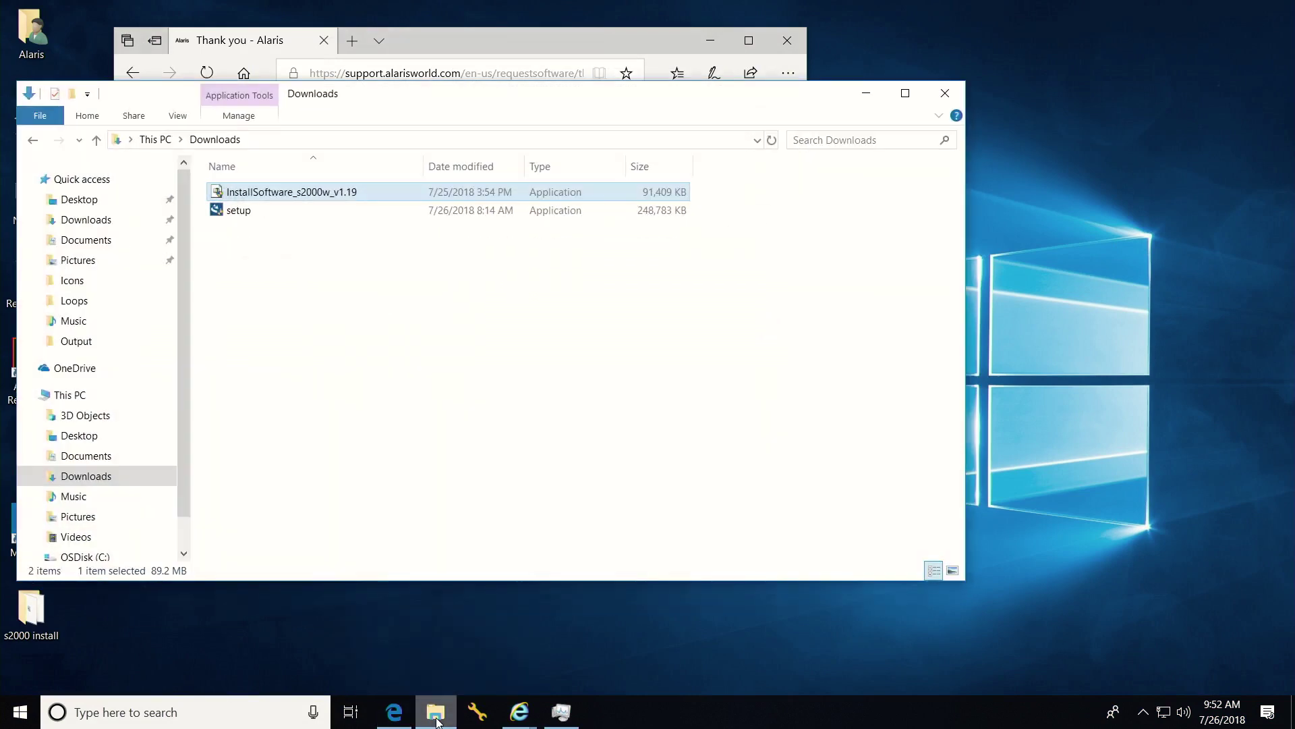
double_click(415, 313)
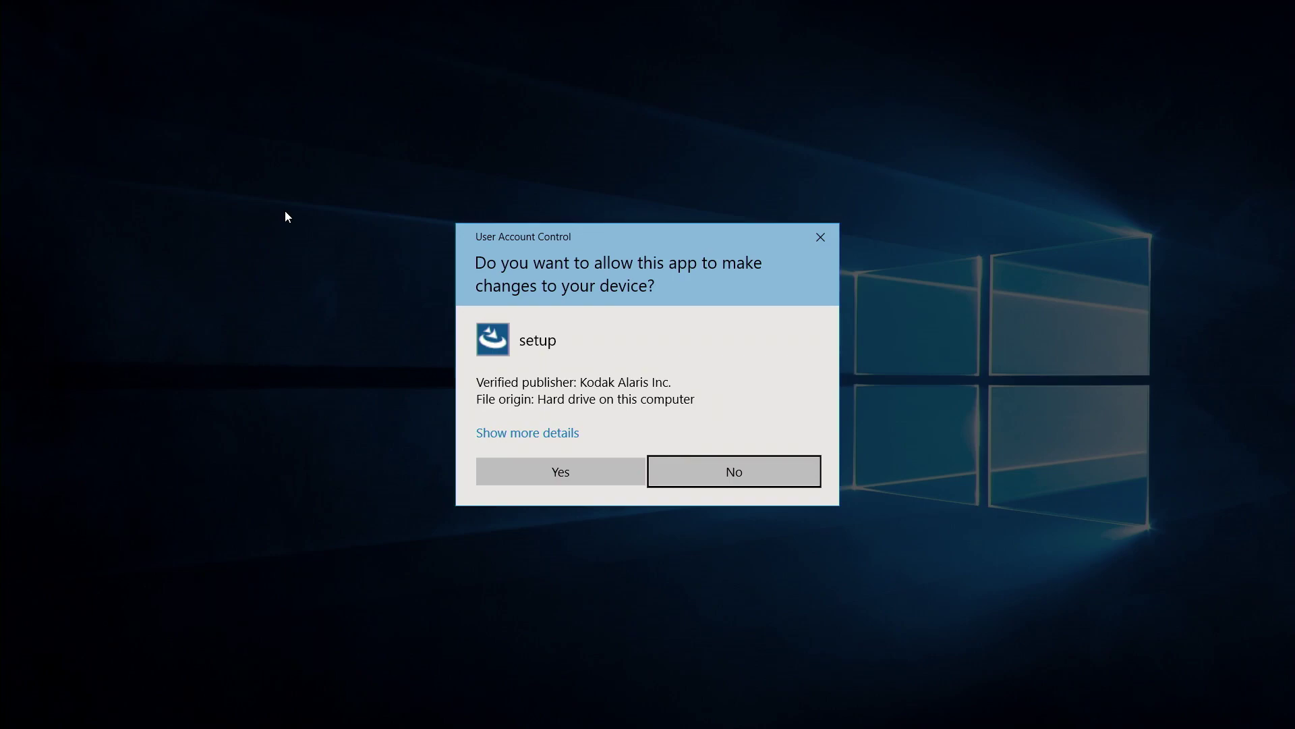
left_click(578, 472)
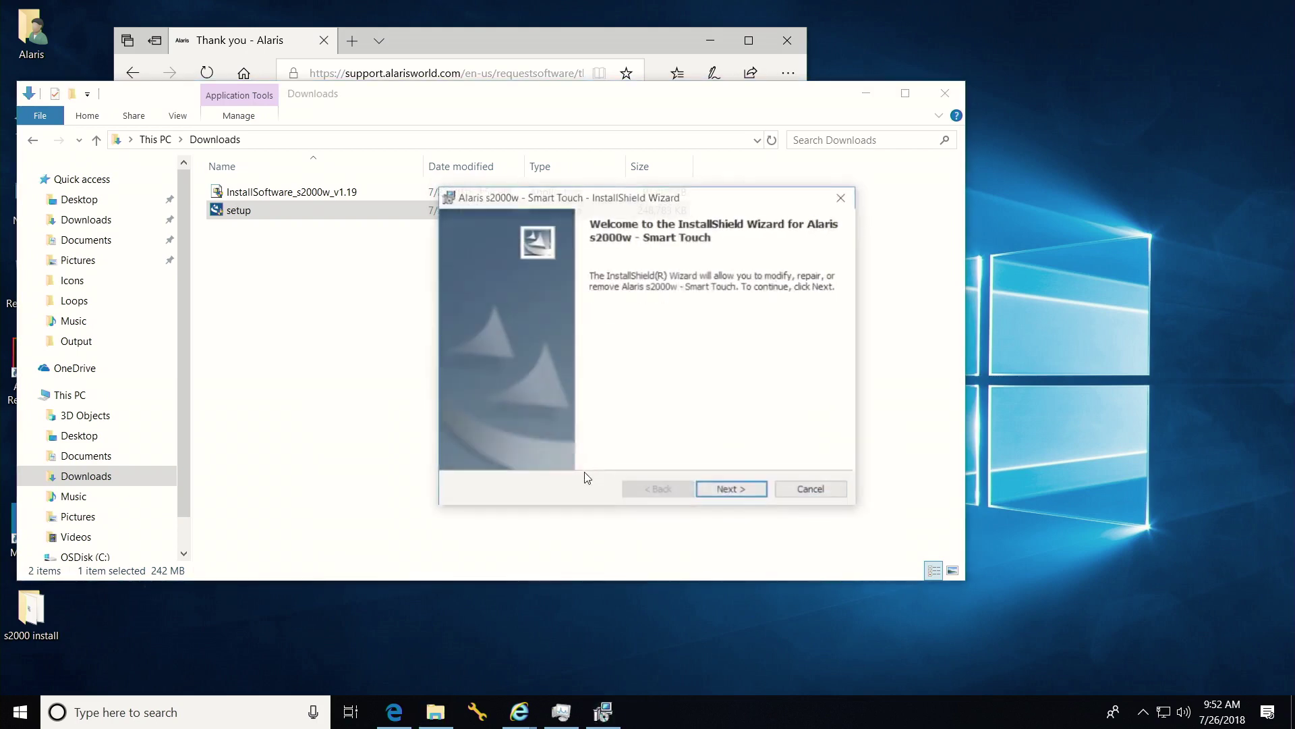
left_click(734, 493)
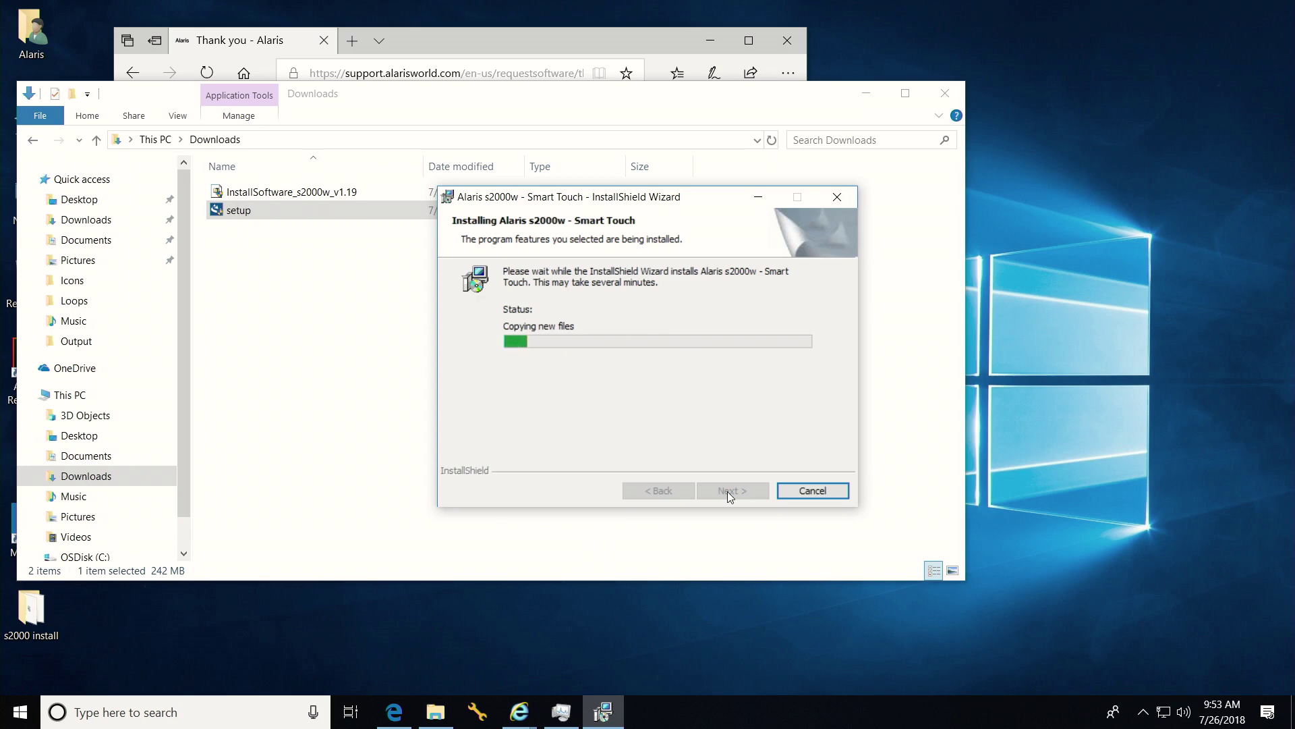
left_click(727, 491)
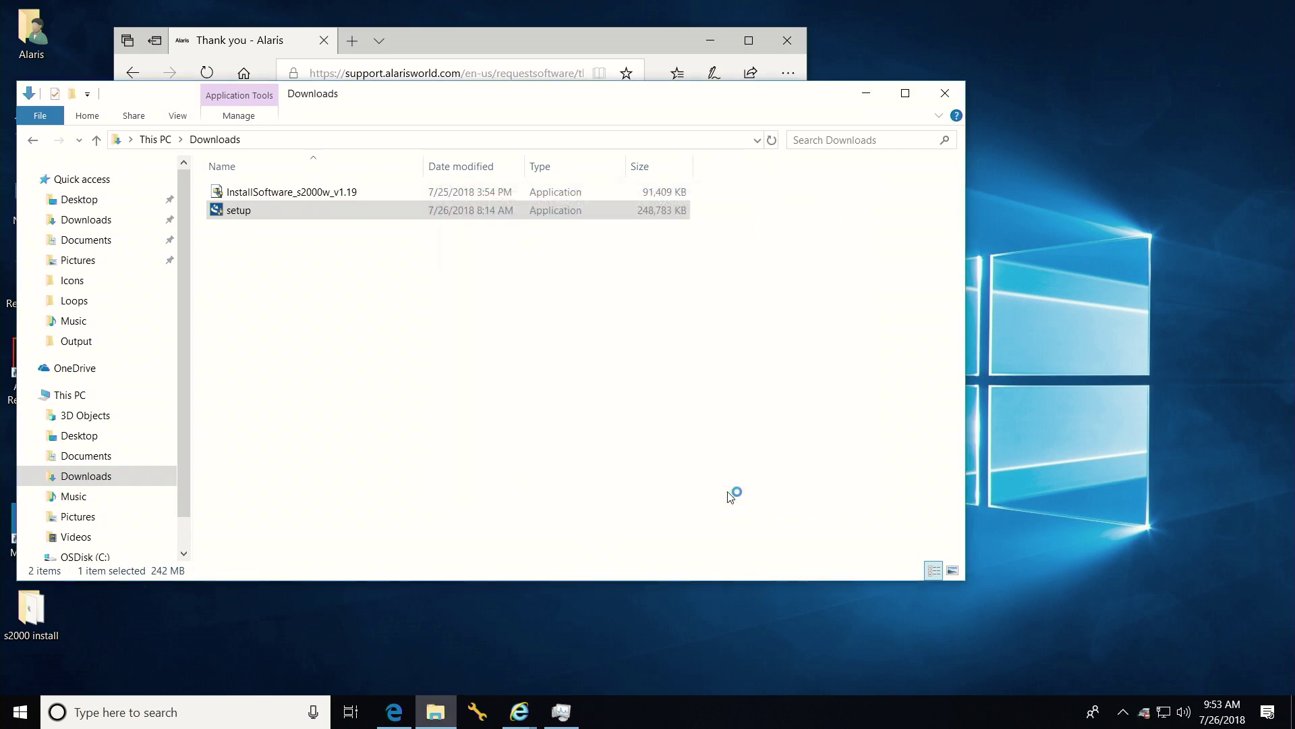
left_click(869, 90)
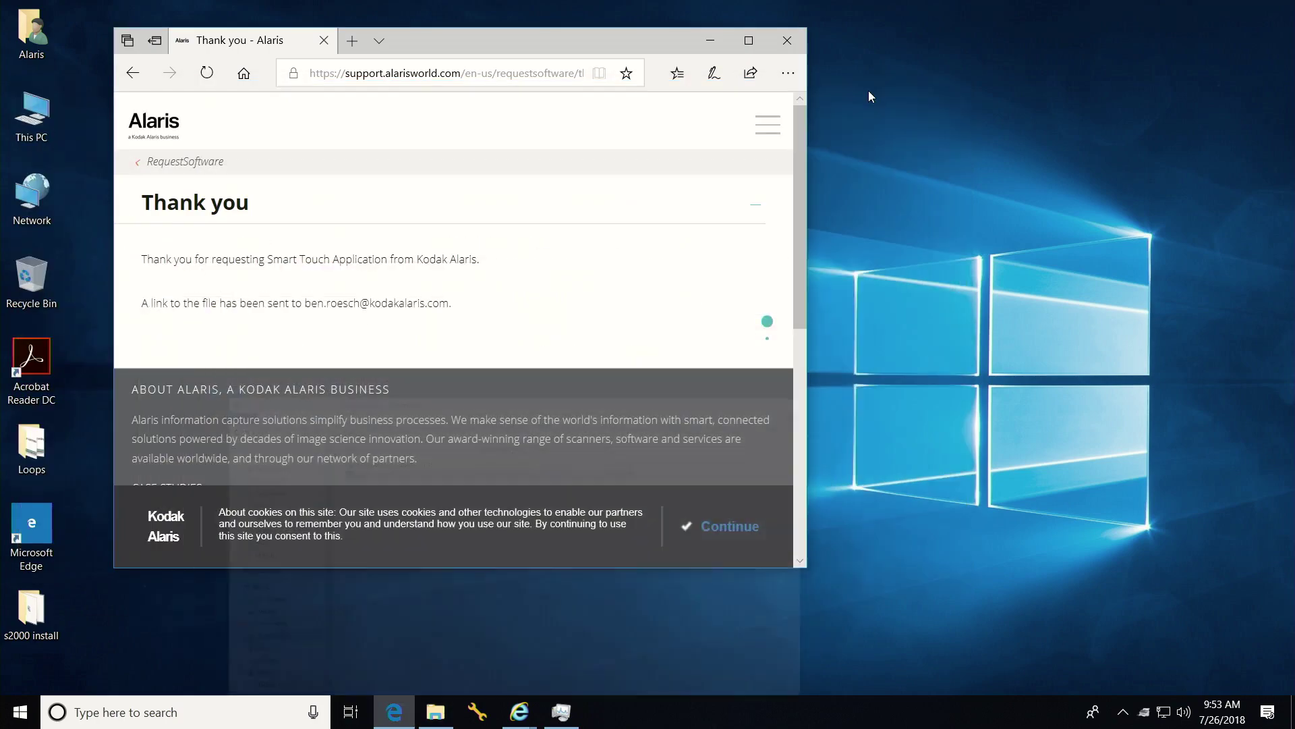